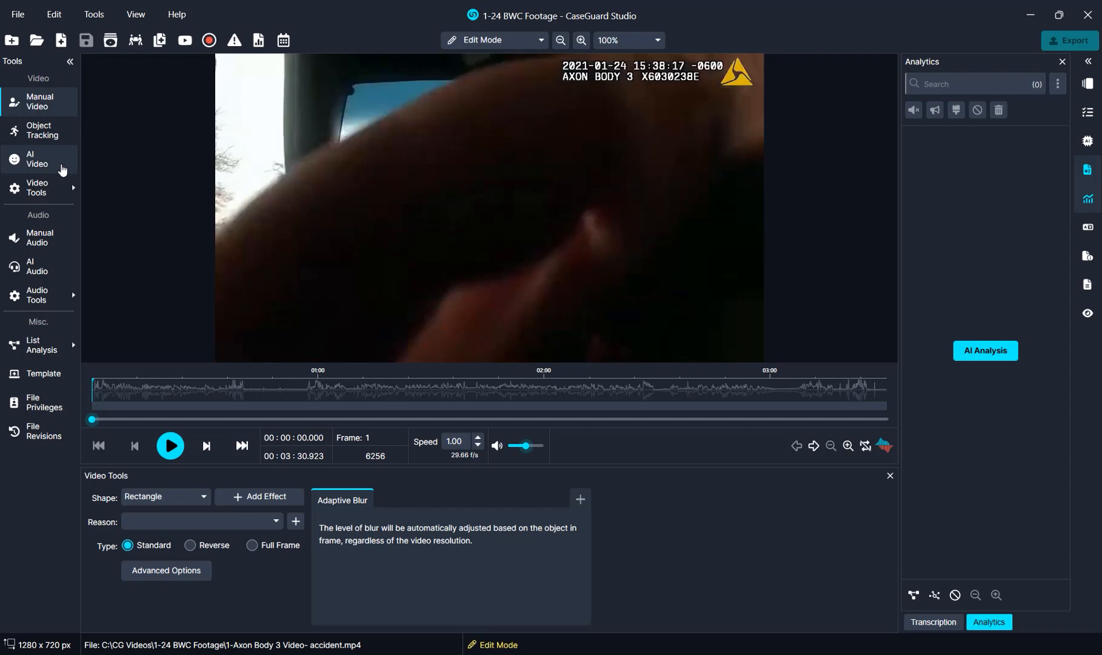
# - Start an AI video redaction and add Transcription to its operations
pyautogui.click(63, 170)
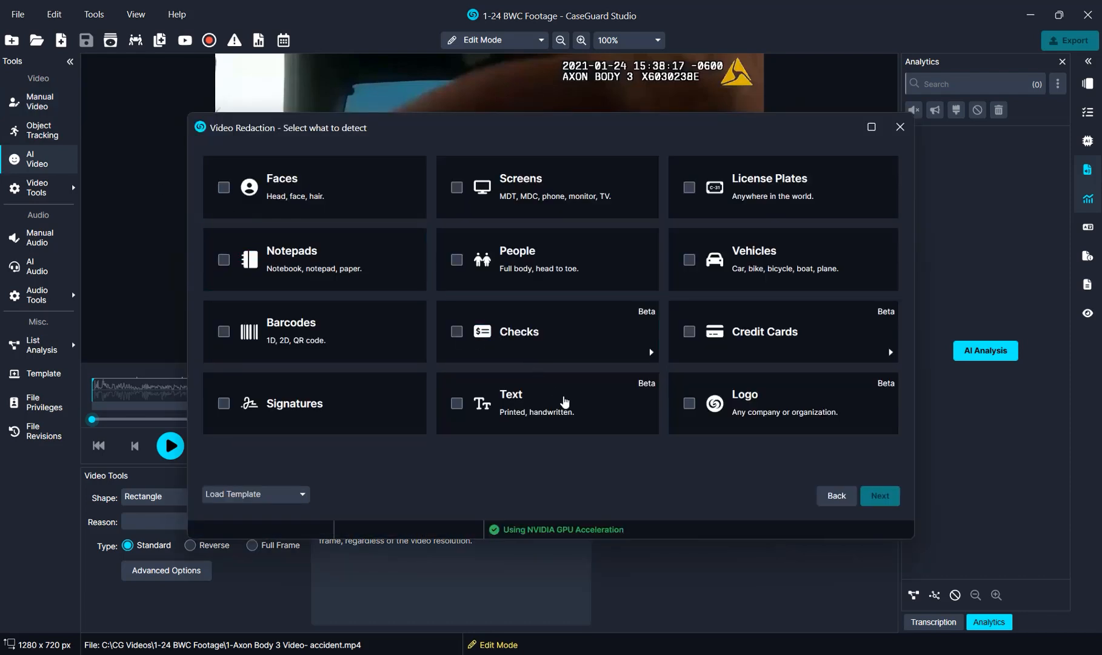
pyautogui.click(830, 505)
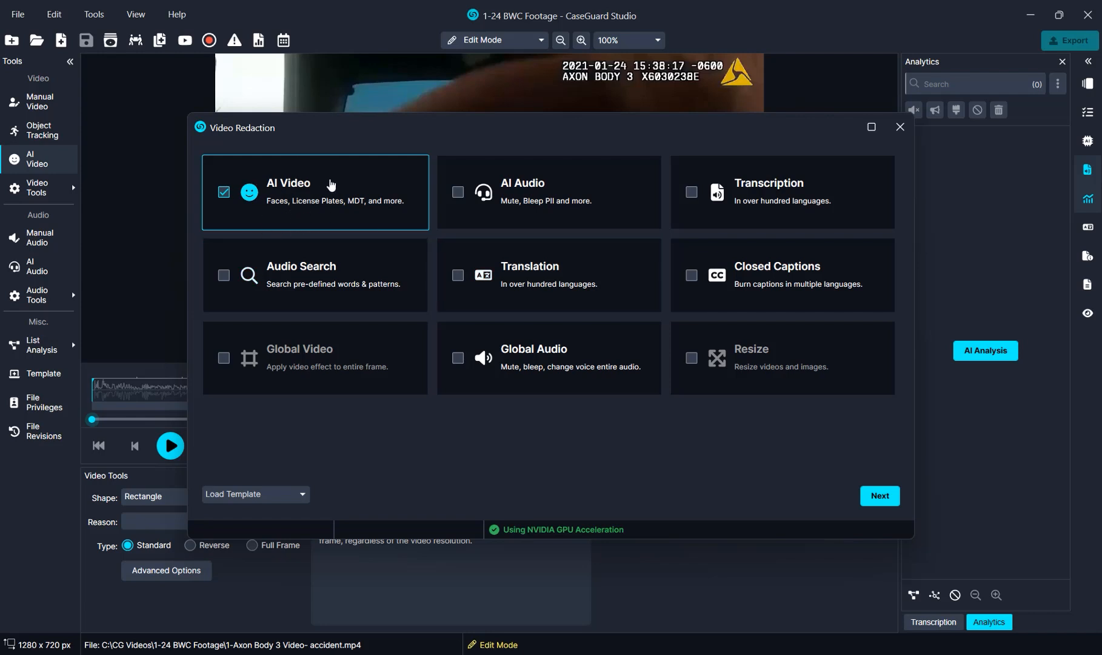
pyautogui.click(764, 191)
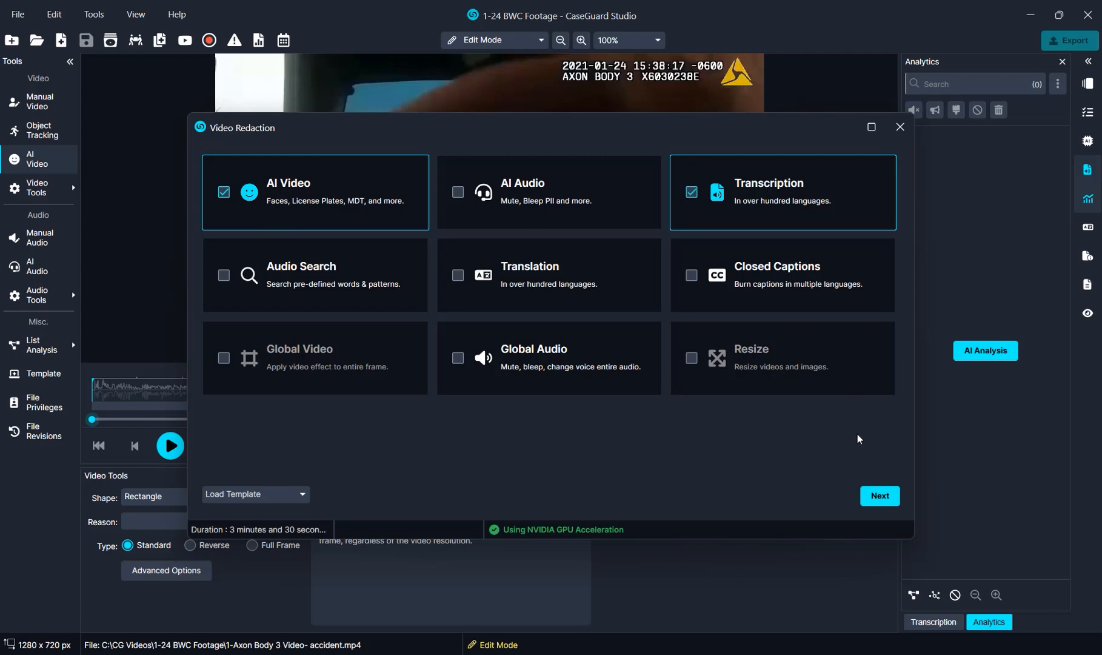
pyautogui.click(872, 505)
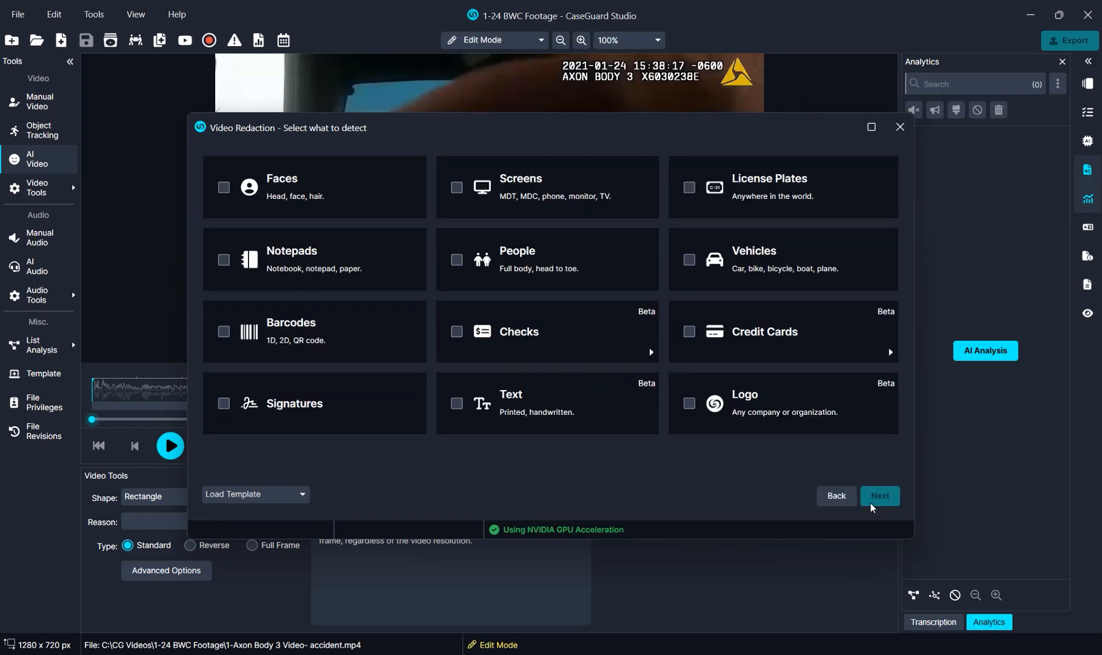
# - Choose Faces and License Plates as the objects to detect
pyautogui.click(349, 201)
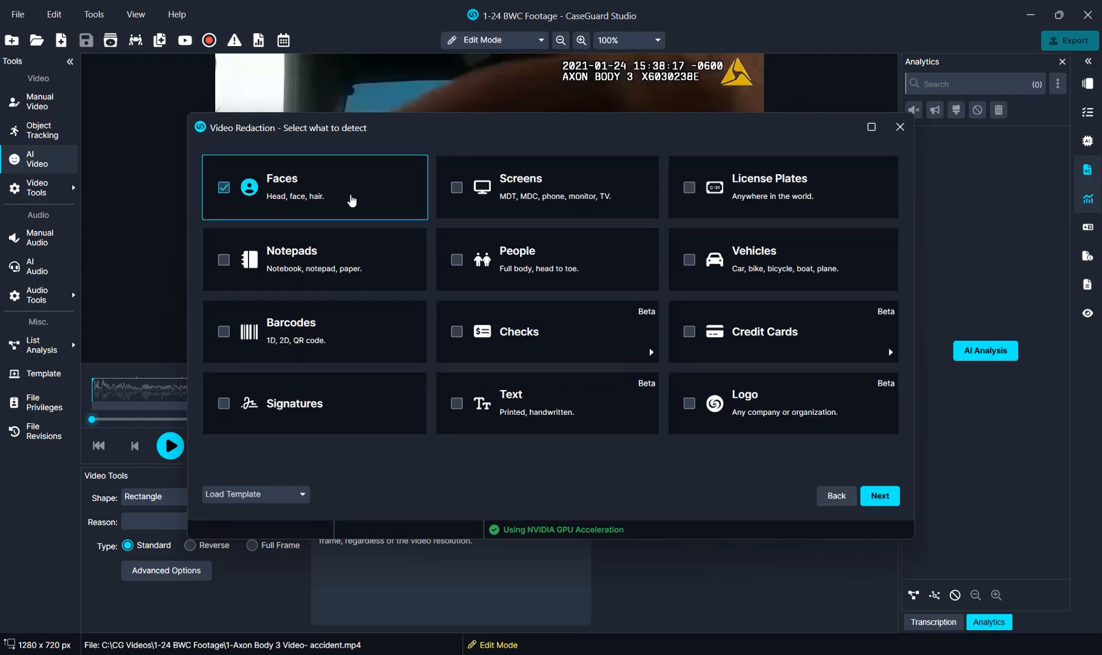
pyautogui.click(710, 174)
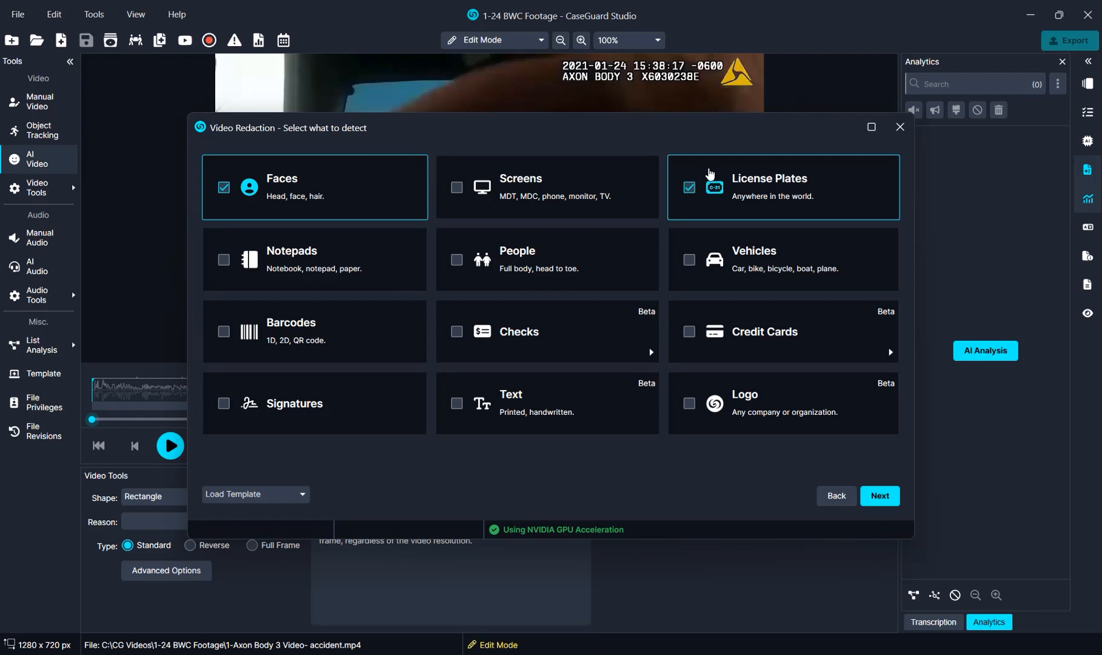
pyautogui.click(880, 495)
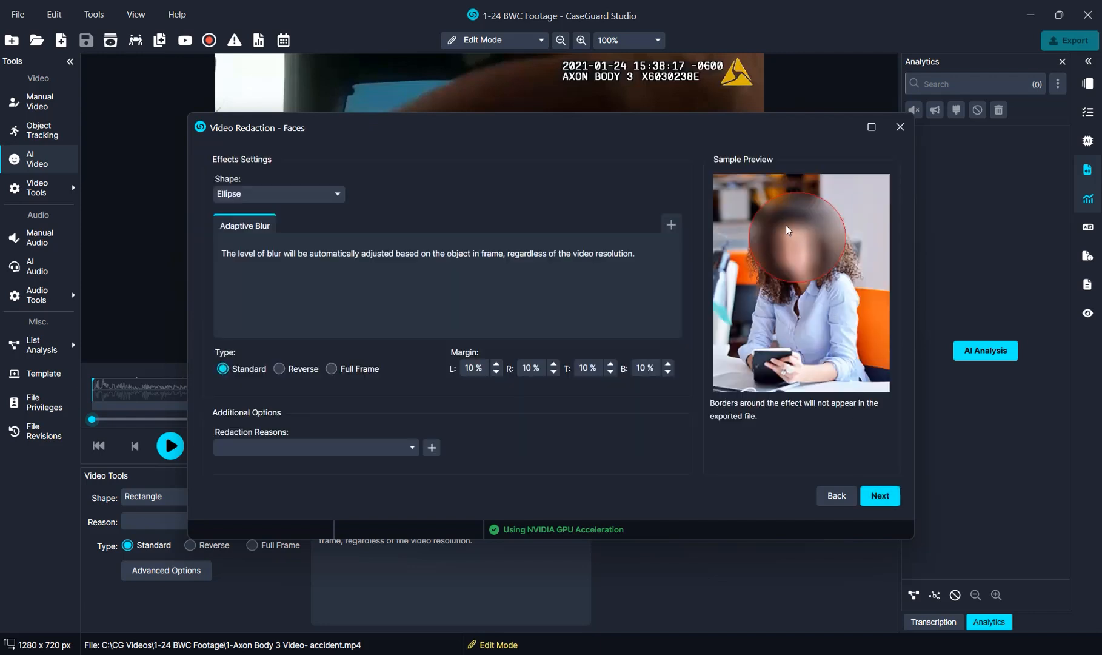
# - Keep the Adaptive Blur ellipse for faces, assign redaction reason #01a, and accept the face settings
pyautogui.click(672, 226)
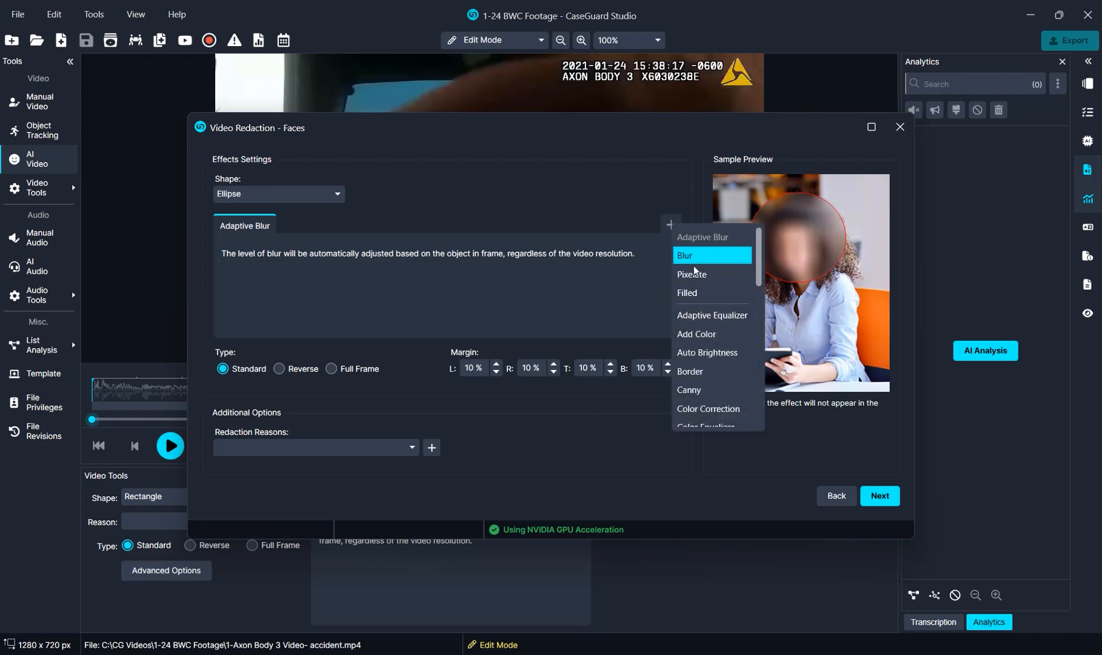
pyautogui.click(497, 252)
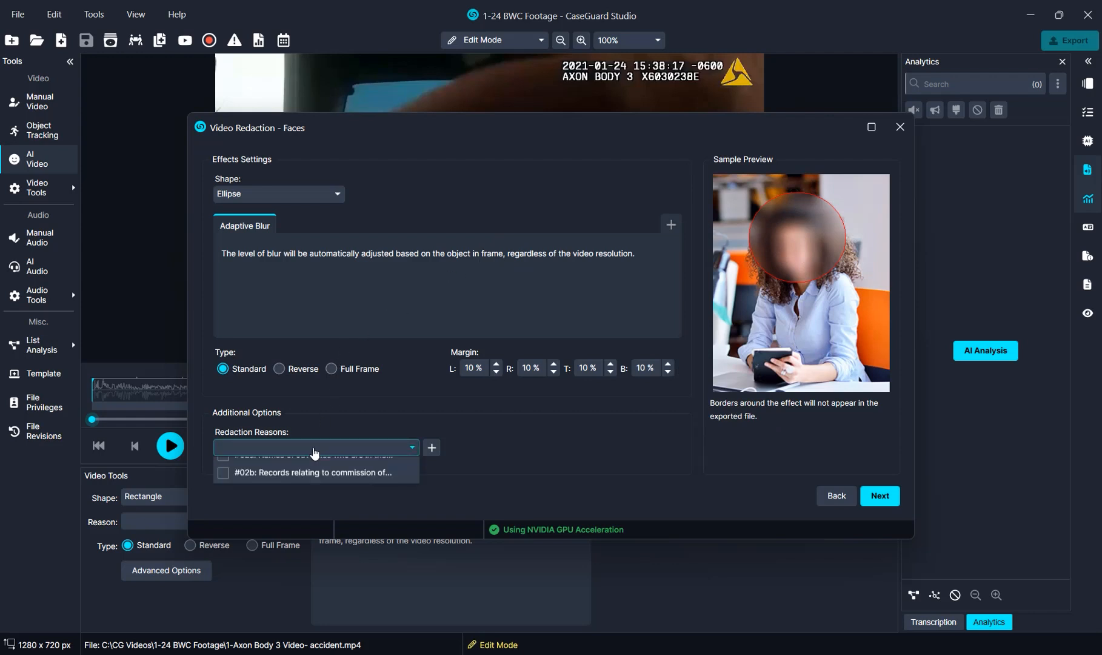
pyautogui.click(314, 453)
pyautogui.click(311, 488)
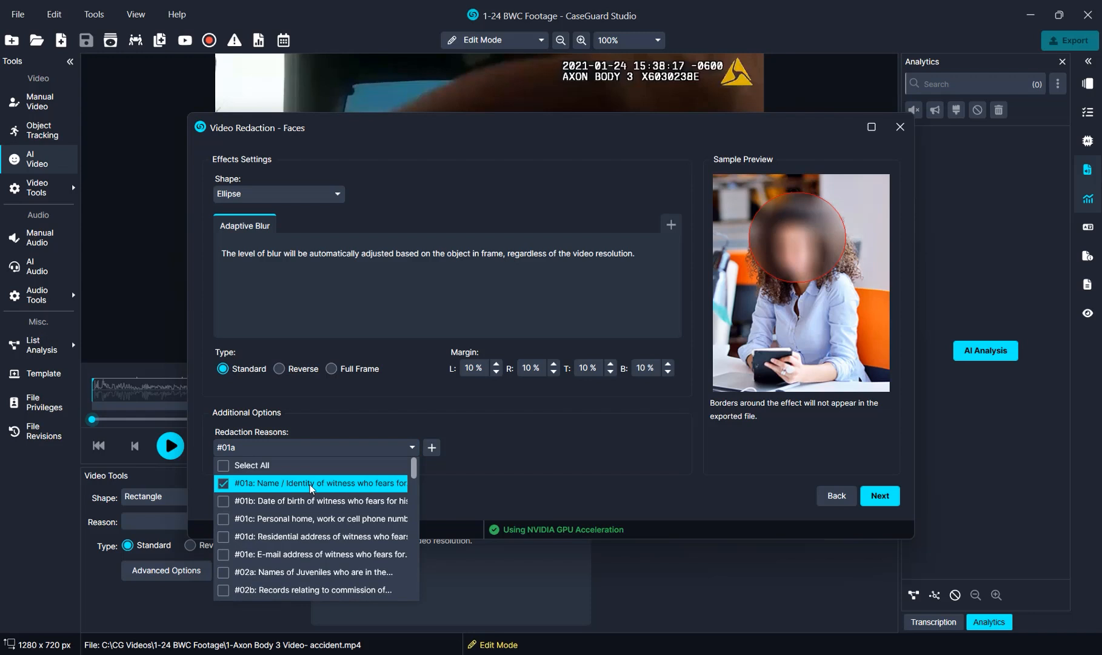
pyautogui.click(465, 450)
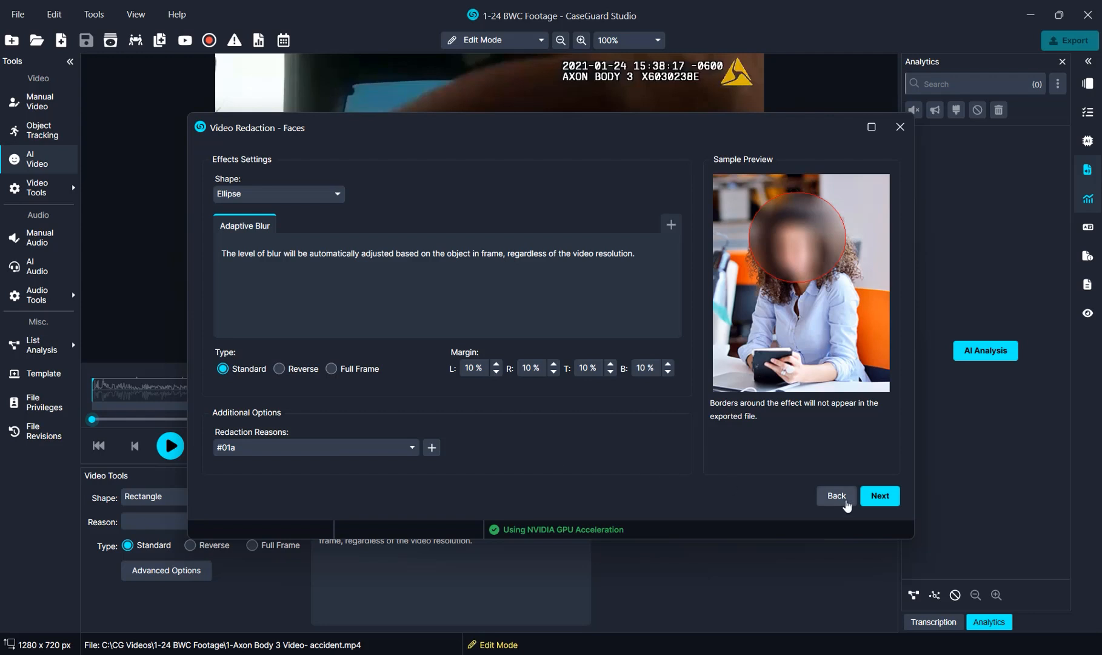
pyautogui.click(879, 495)
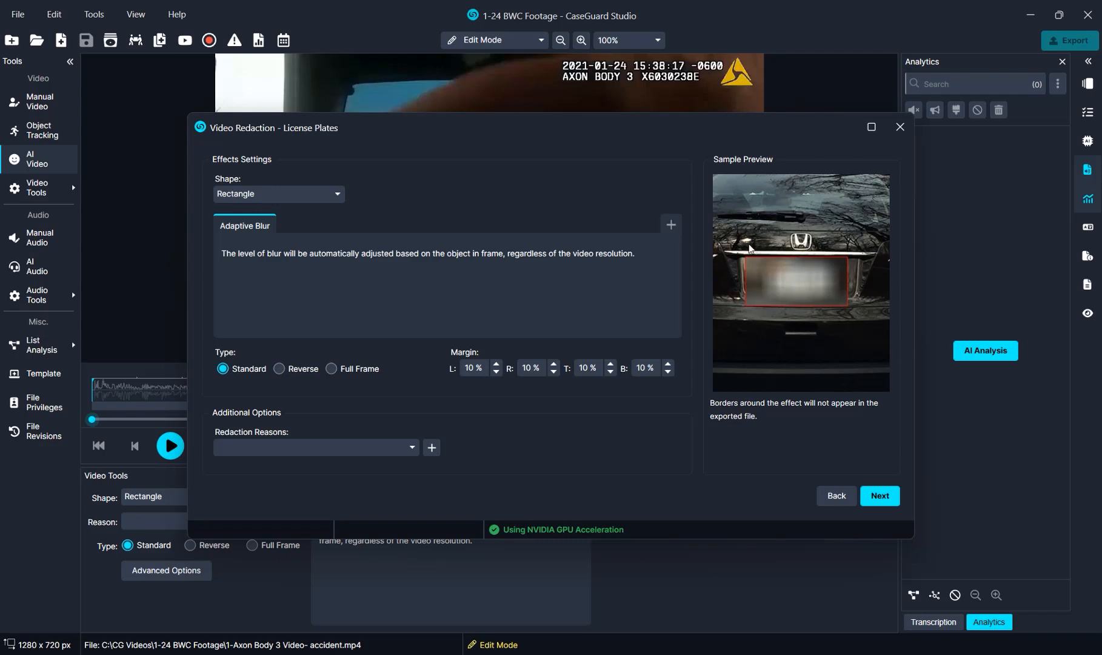
# - Replace the license plates' Adaptive Blur effect with Pixelate at a level of 71.2 %
pyautogui.click(672, 226)
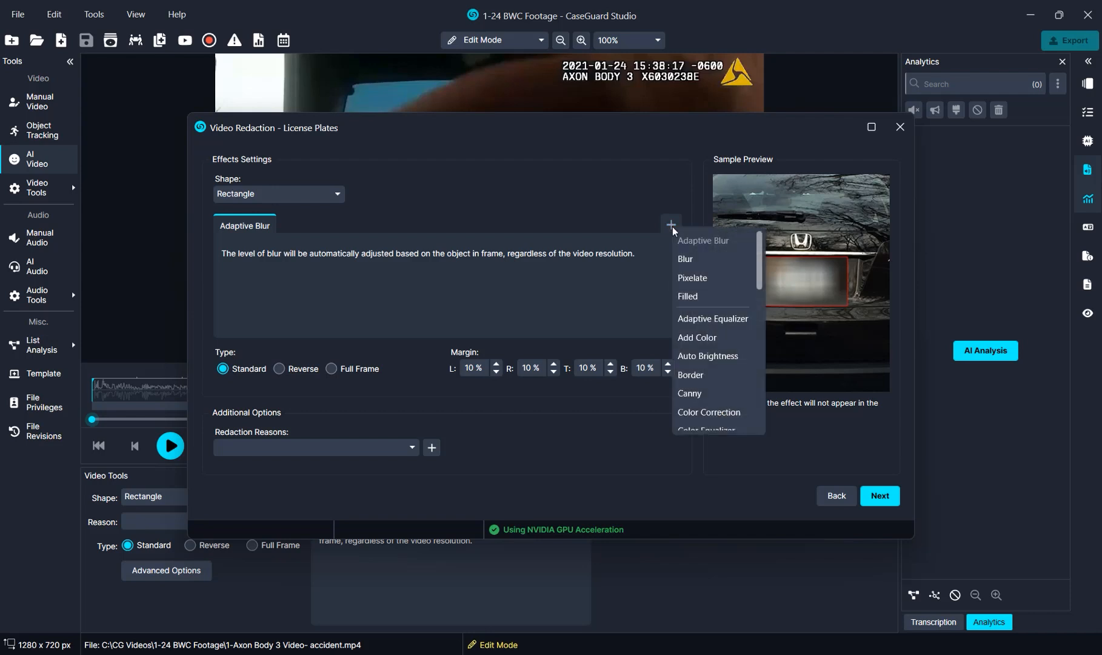
pyautogui.click(703, 276)
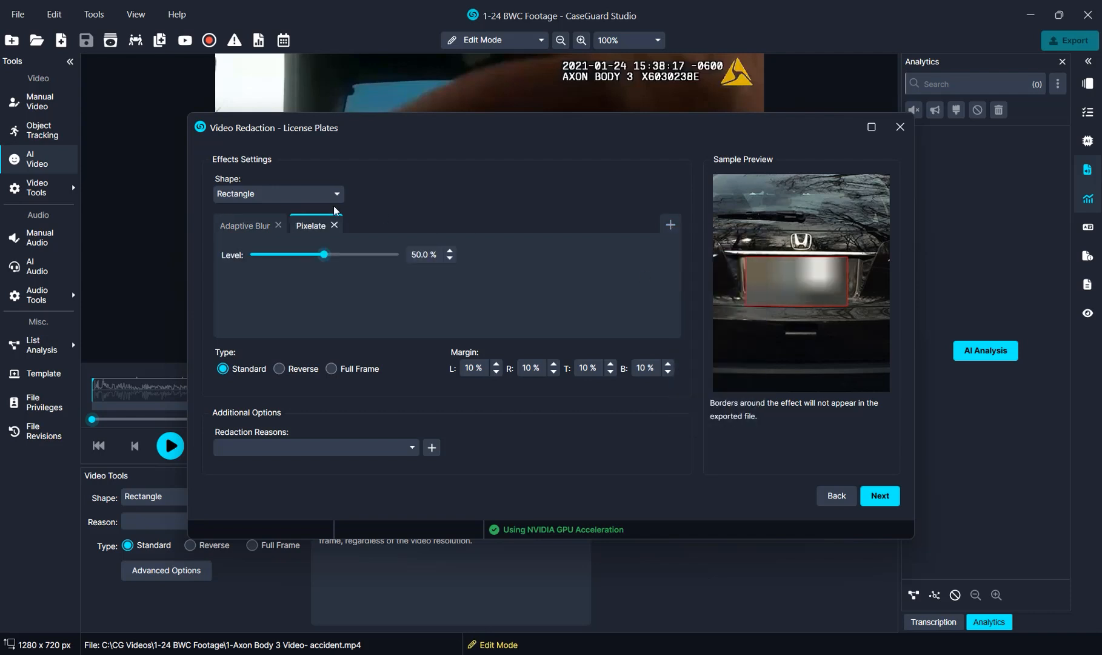
pyautogui.click(278, 225)
pyautogui.moveTo(325, 260); pyautogui.dragTo(355, 261)
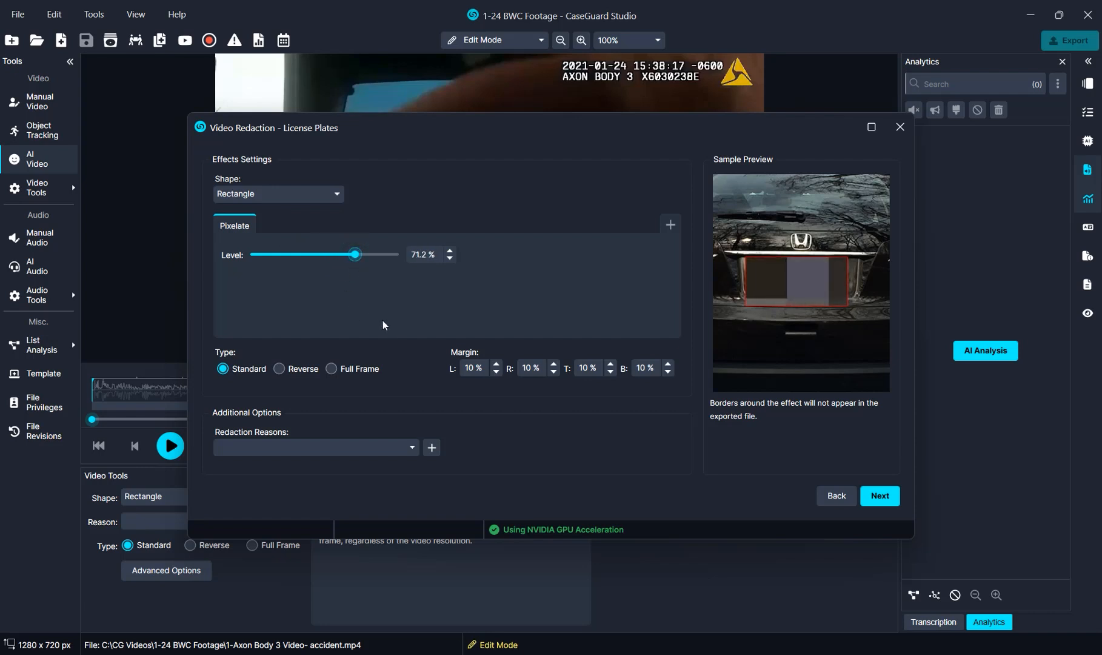
# - Assign redaction reason #04b (Driver's License or Identicard) to the license plates and accept their settings
pyautogui.click(344, 447)
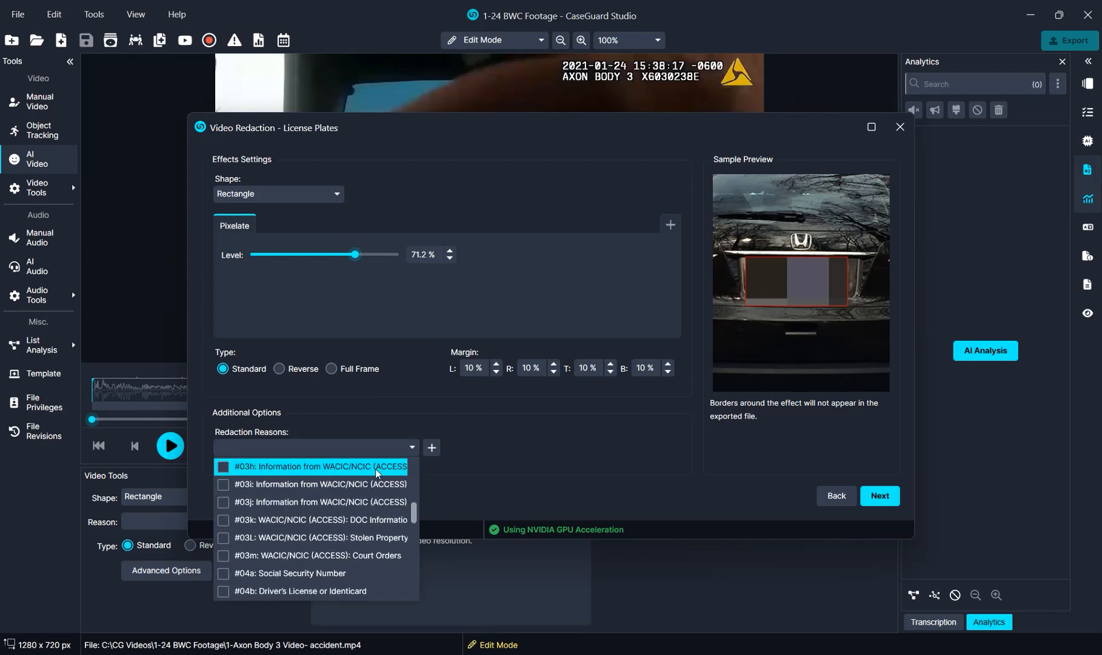
pyautogui.click(280, 587)
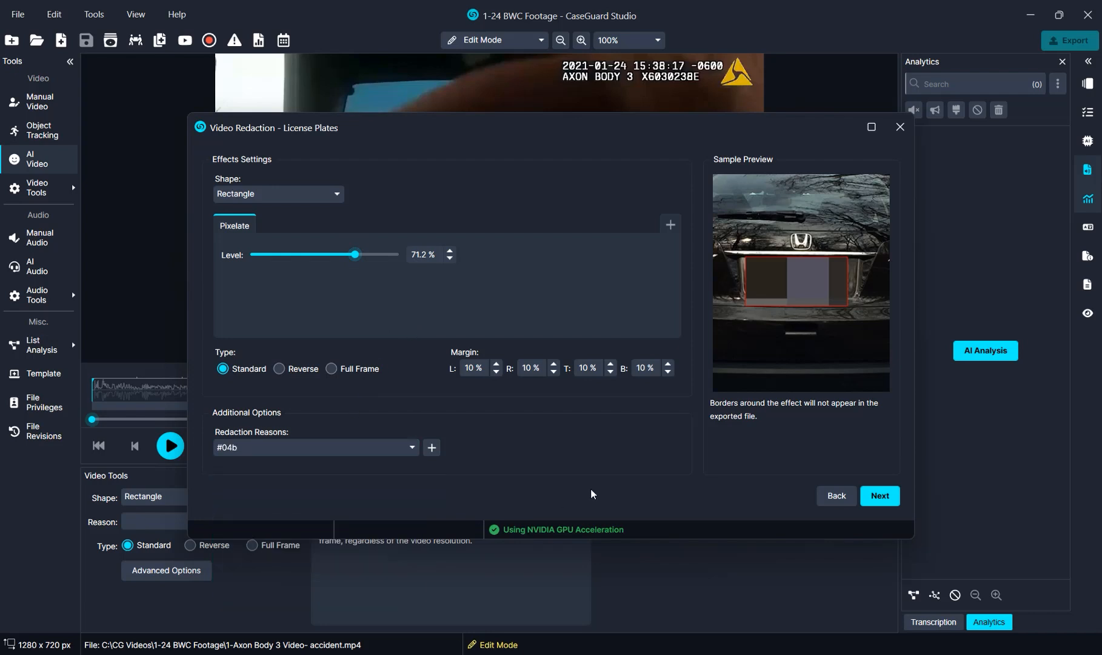
pyautogui.click(880, 497)
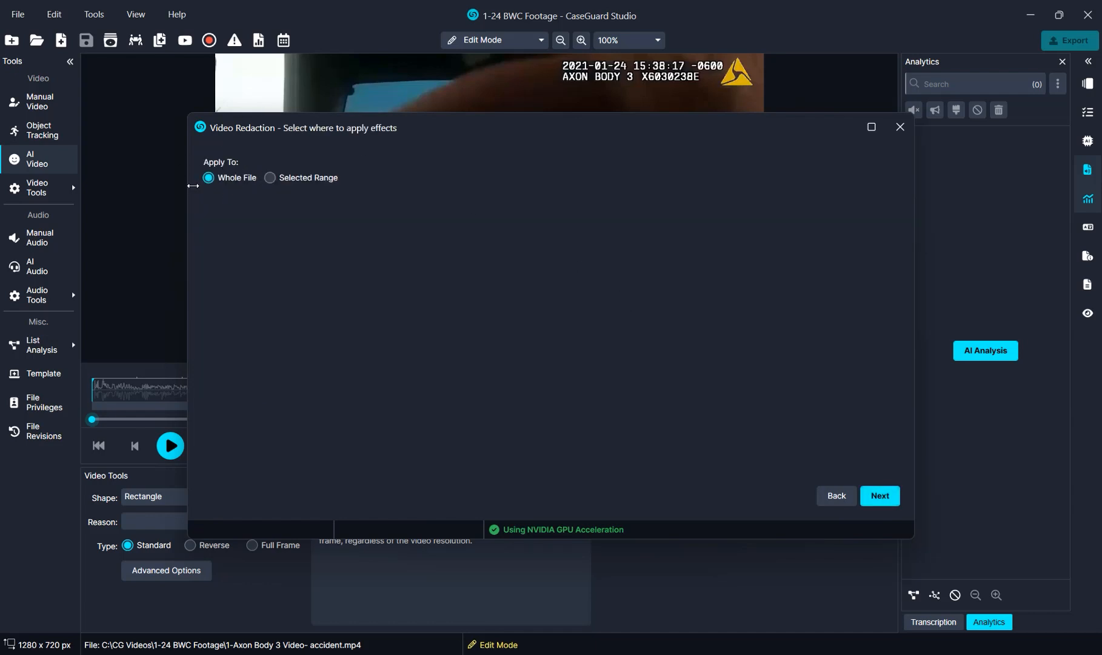
# - Accept whole-file detection with Classify Objects enabled and English (United States) transcription identifying 2 speakers
pyautogui.click(893, 501)
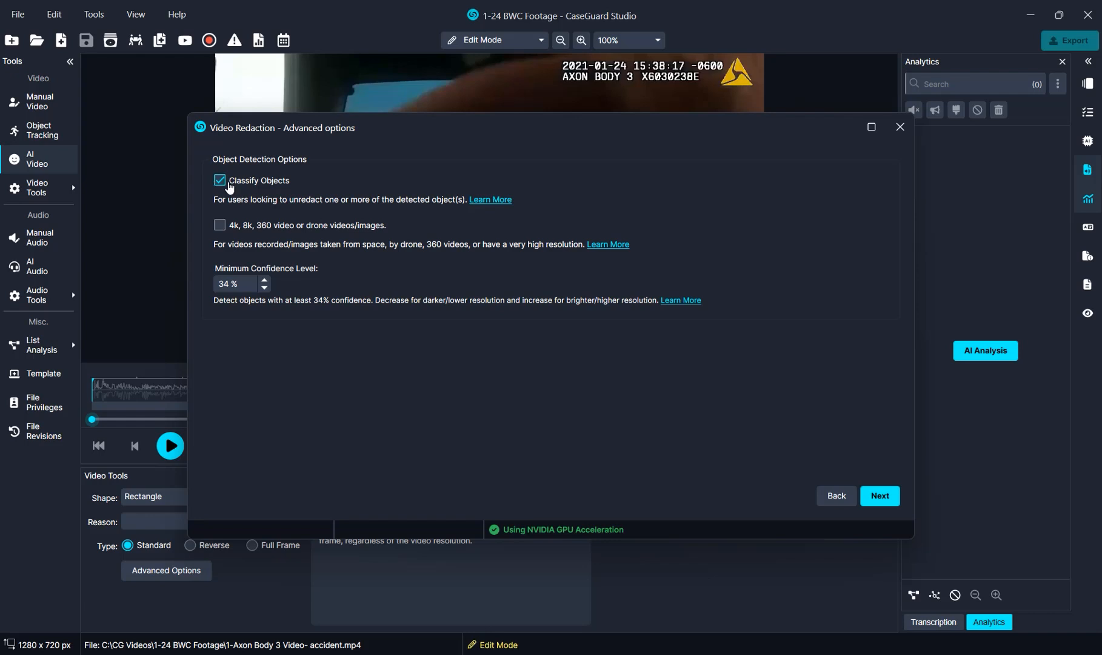
pyautogui.click(220, 181)
pyautogui.click(890, 501)
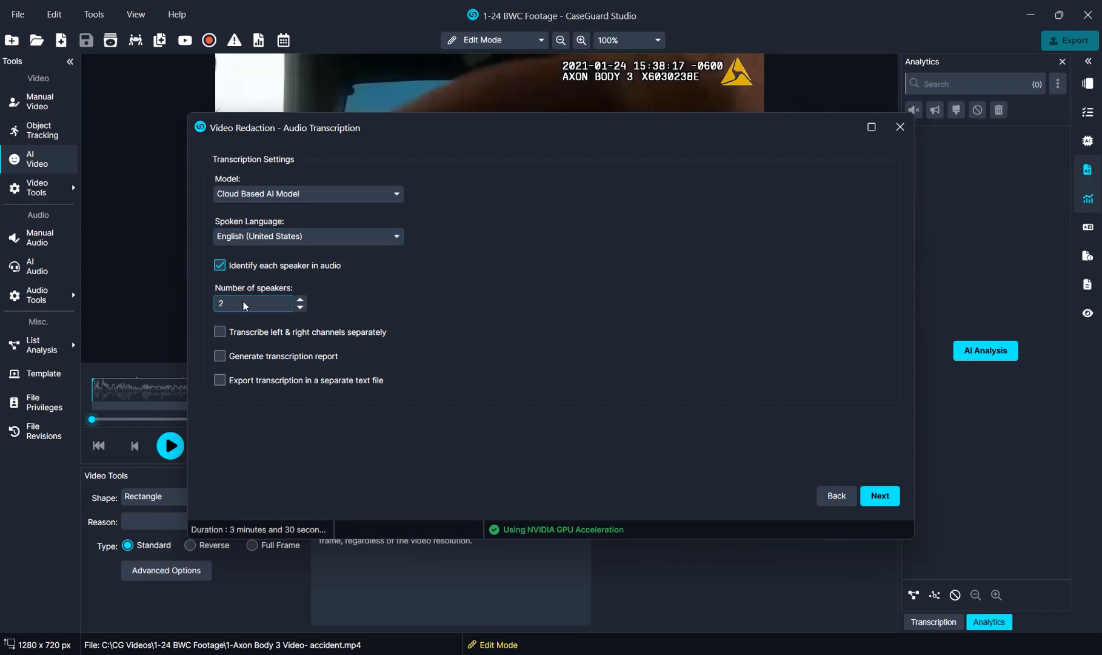
pyautogui.click(880, 495)
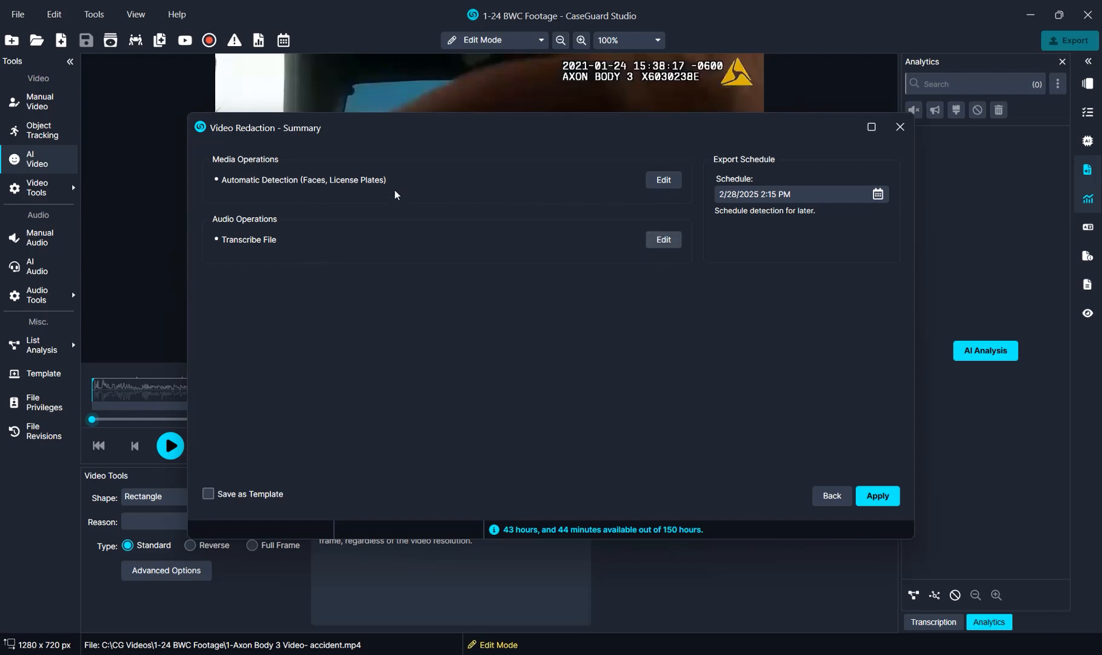
# - Save the redaction setup as a template named "Faces and License Plates" and apply the redaction
pyautogui.click(223, 497)
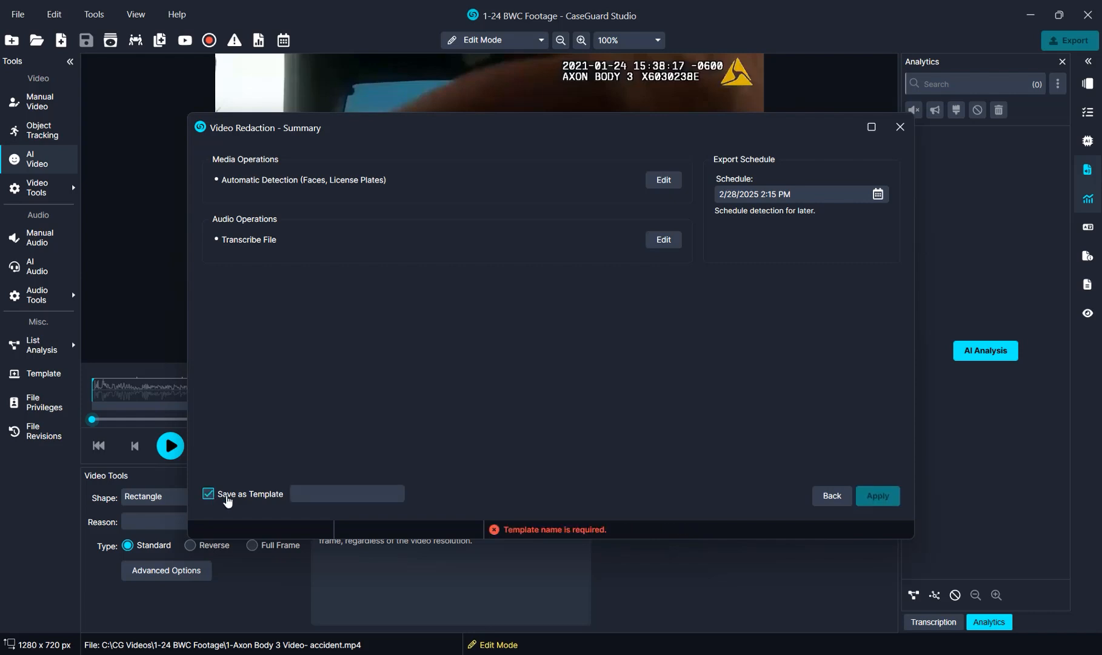
pyautogui.write('Faces a')
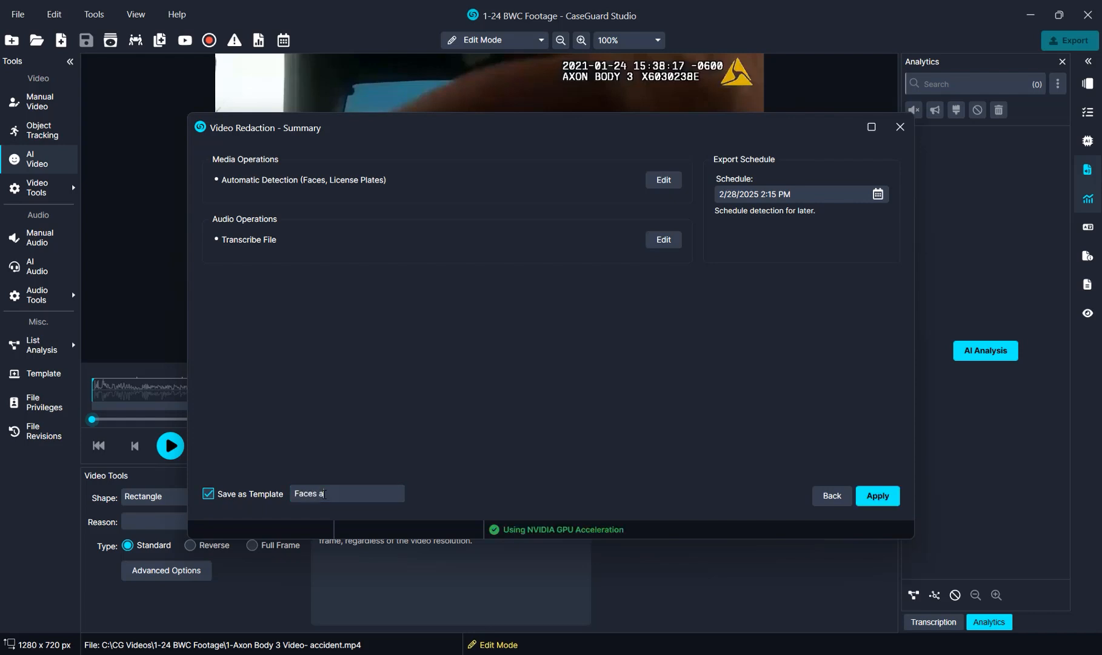
pyautogui.write('nd License Plates')
pyautogui.click(877, 496)
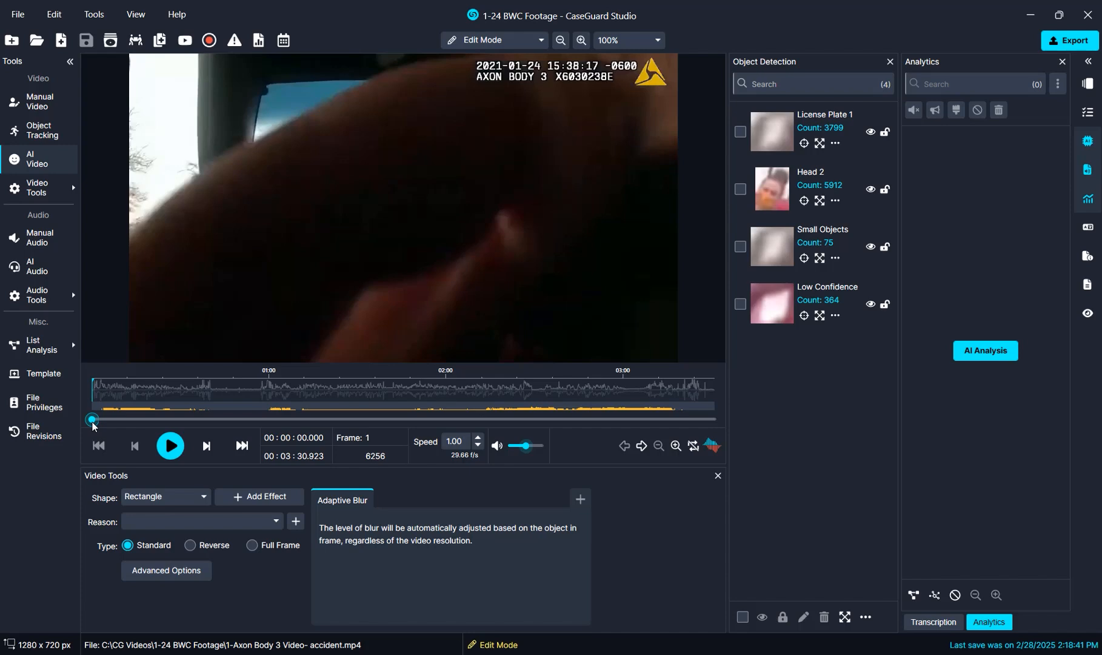
# - Close the Object Detection results and display the video's transcription in a wider pane
pyautogui.moveTo(93, 424); pyautogui.dragTo(70, 426)
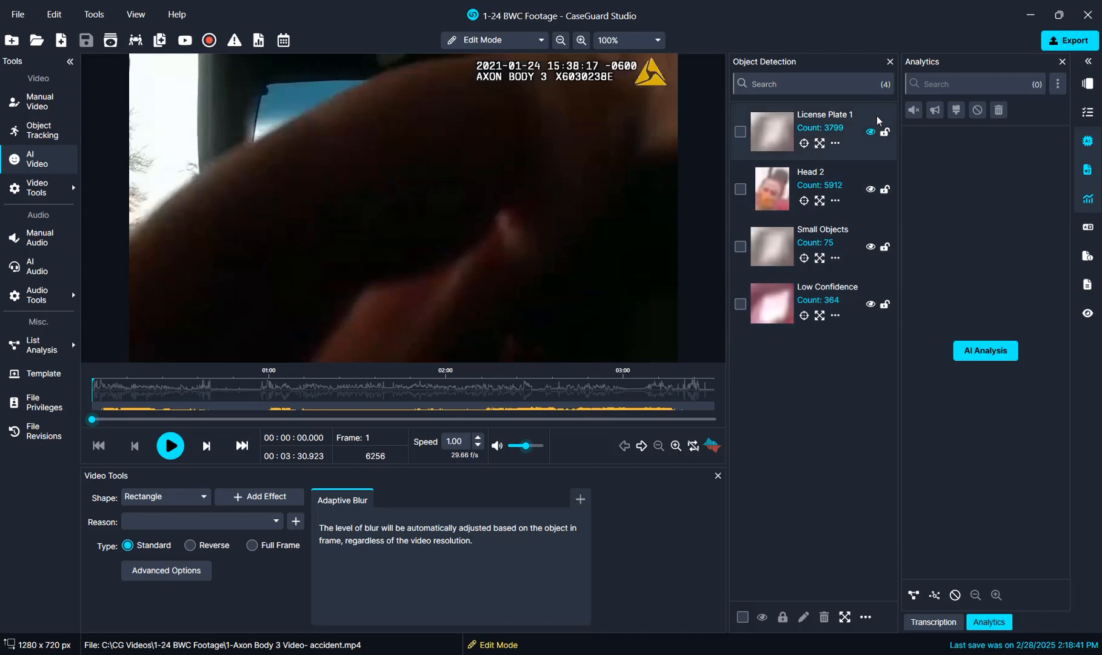
pyautogui.click(890, 63)
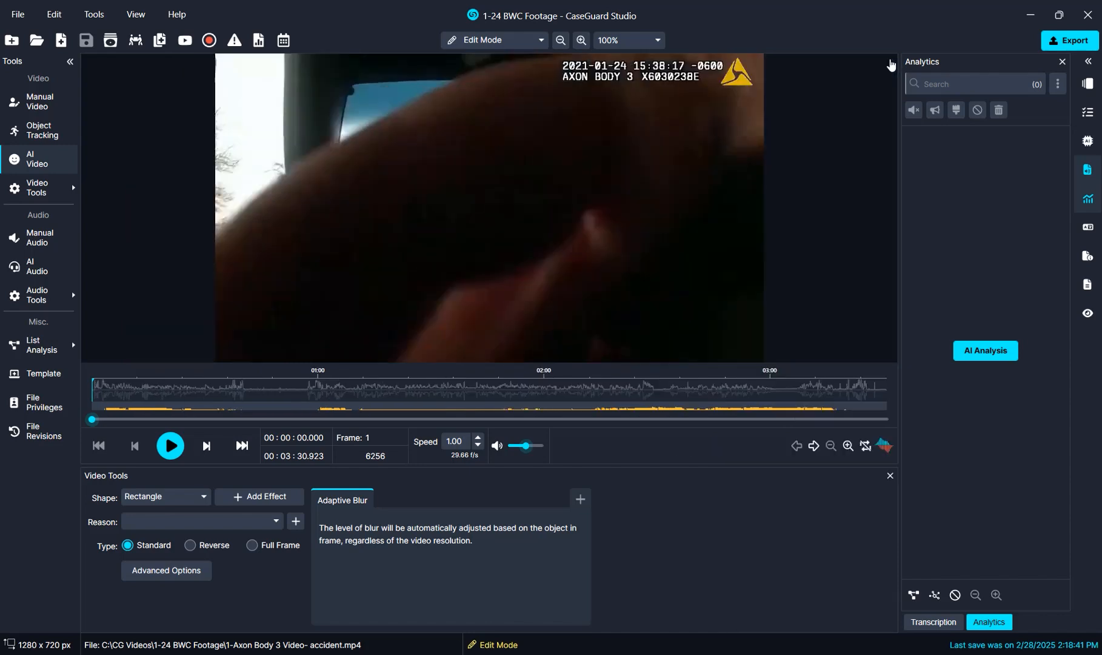
pyautogui.click(919, 623)
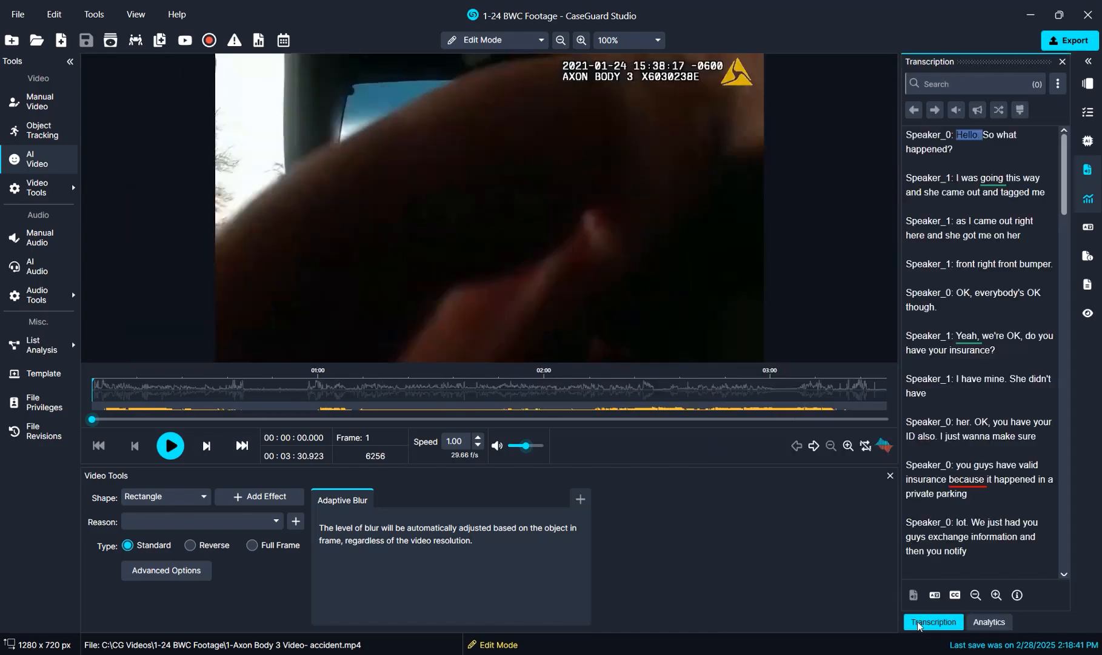
pyautogui.moveTo(899, 405); pyautogui.dragTo(808, 379)
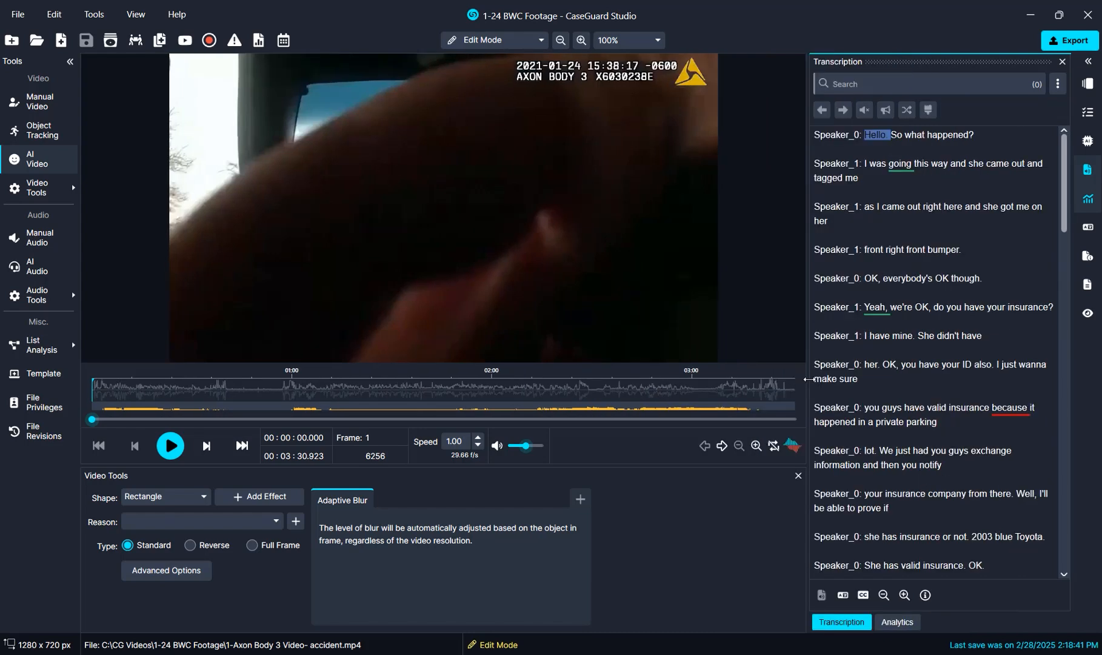
# - Play the footage from the start and pause at about 10 seconds to check the redactions against the transcript
pyautogui.click(173, 447)
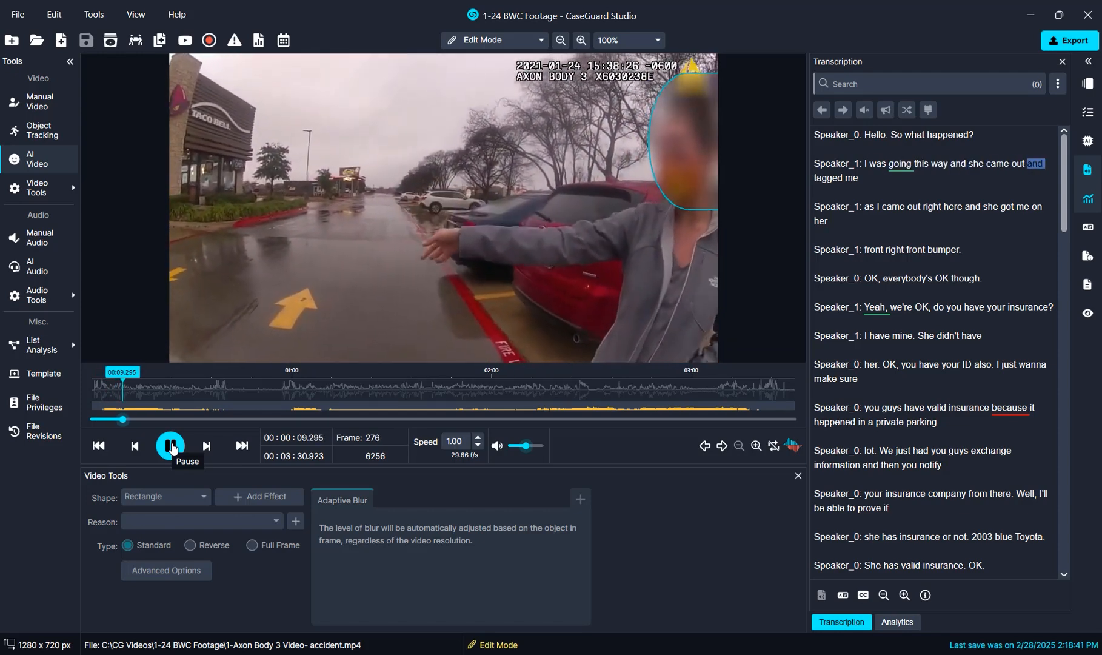
pyautogui.click(172, 446)
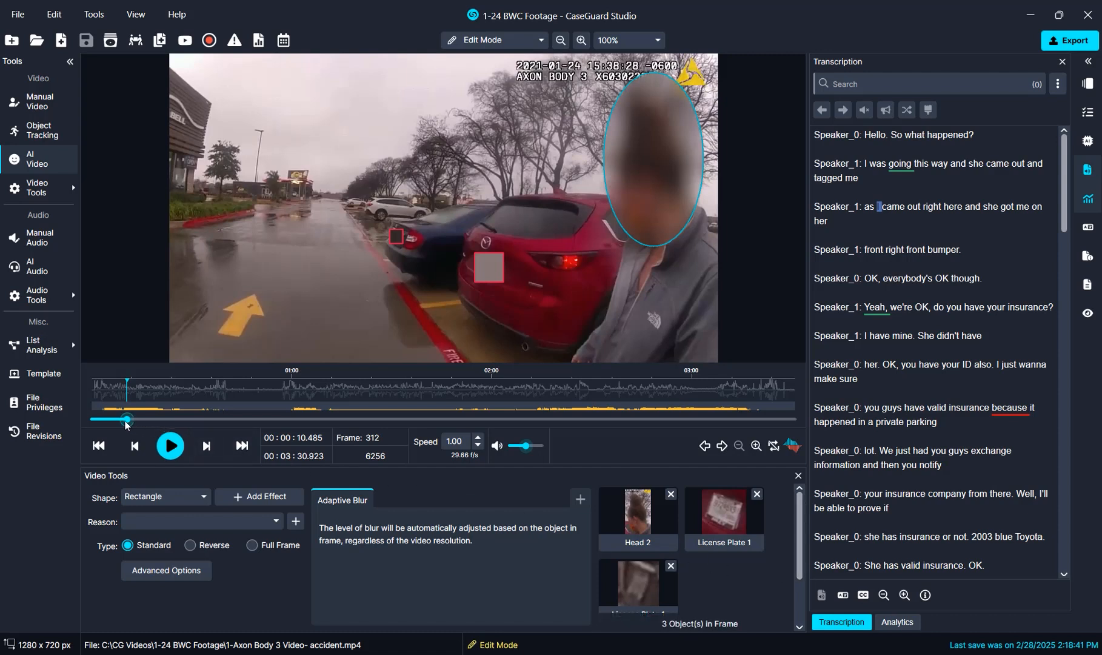
# - Move the footage to about 1:11 and set up a manual video redaction with an Ellipse shape and reason #01a
pyautogui.moveTo(126, 422); pyautogui.dragTo(330, 449)
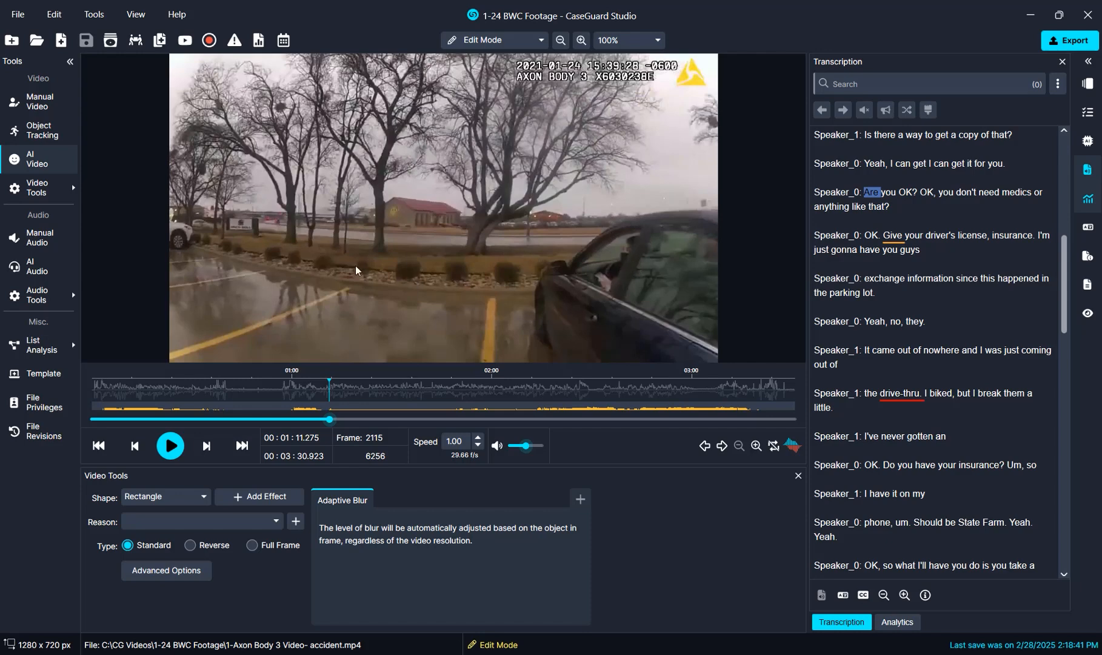
pyautogui.click(33, 107)
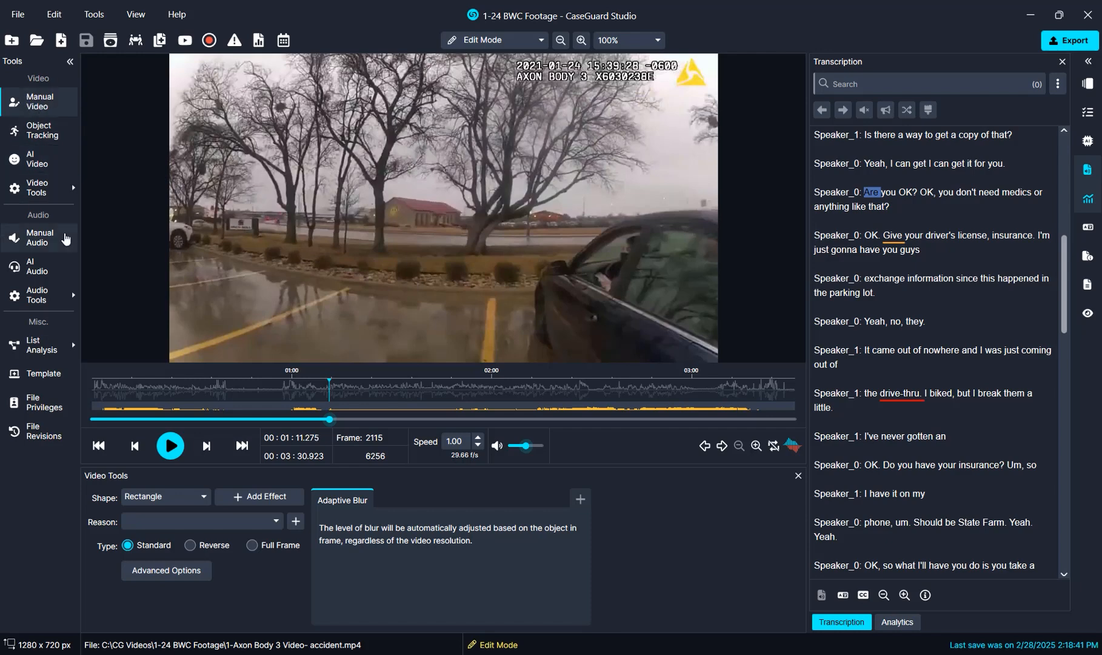
pyautogui.click(166, 496)
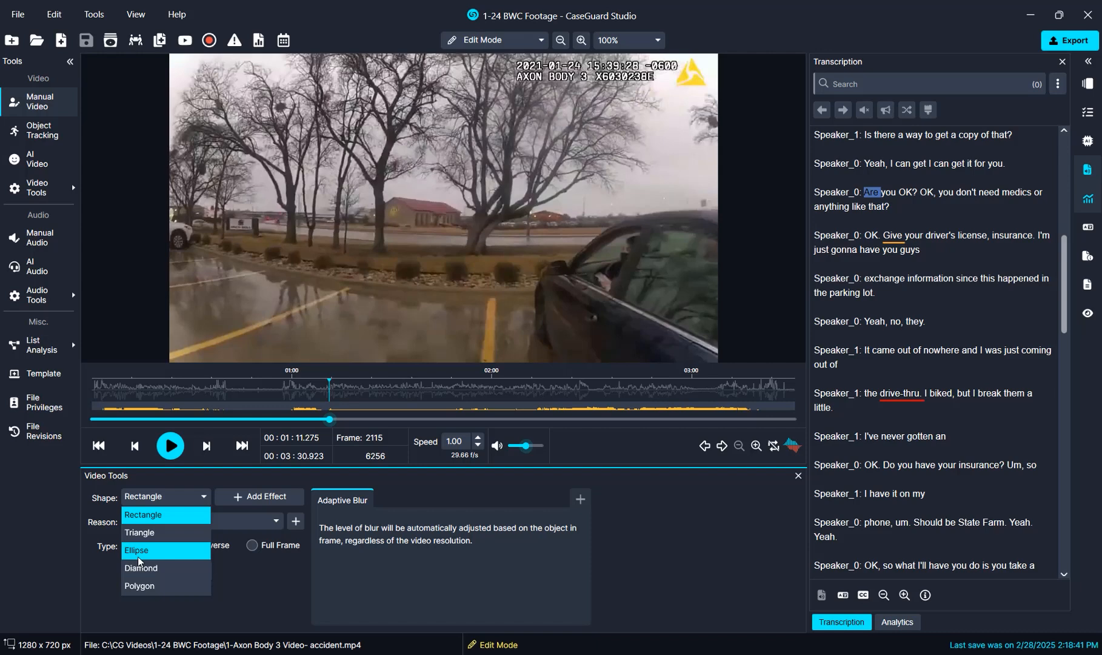
pyautogui.click(137, 555)
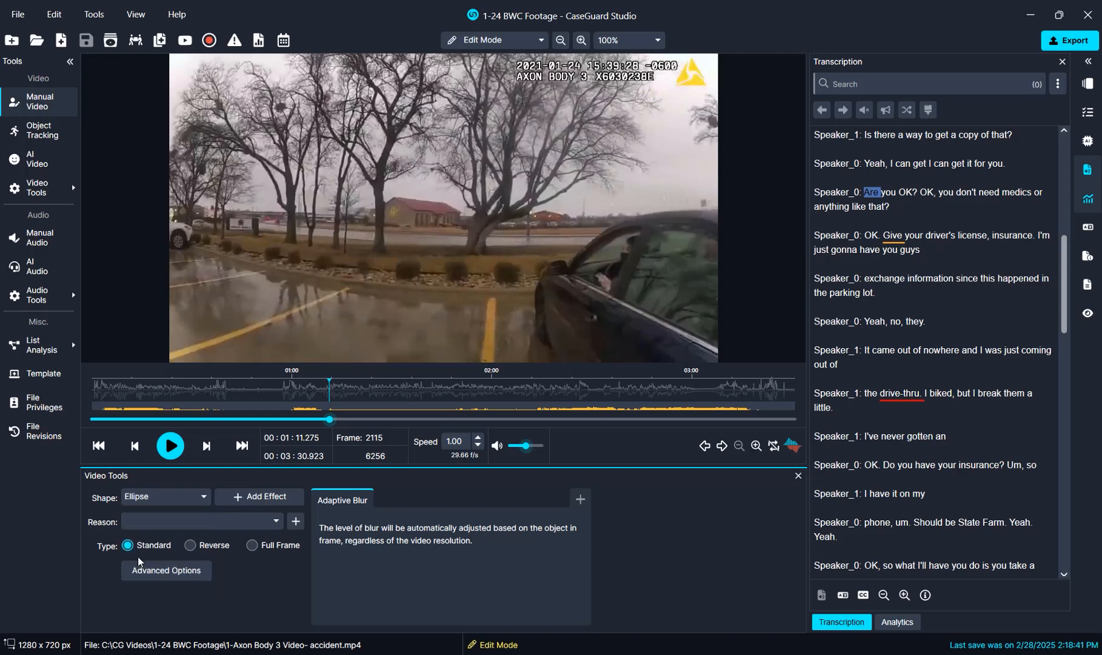
pyautogui.click(192, 521)
pyautogui.click(193, 562)
pyautogui.click(381, 482)
# - Draw an elliptical Adaptive Blur redaction over the head in the dark car's window at frame 2113 and reposition it frame by frame through frame 2116
pyautogui.click(175, 449)
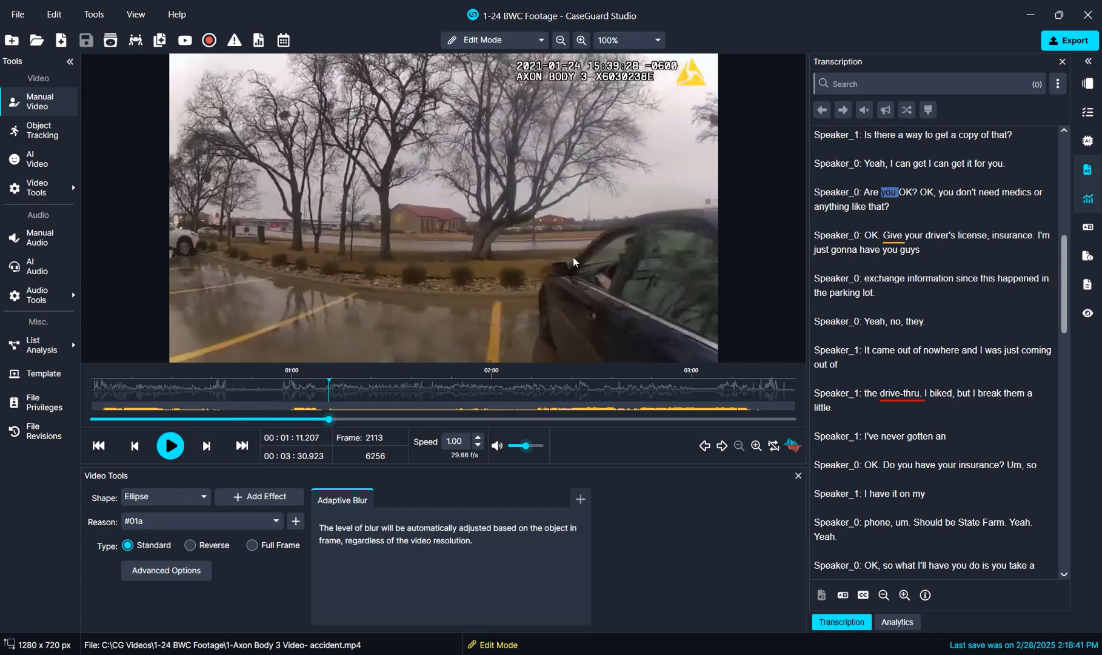
pyautogui.moveTo(612, 224); pyautogui.dragTo(645, 272)
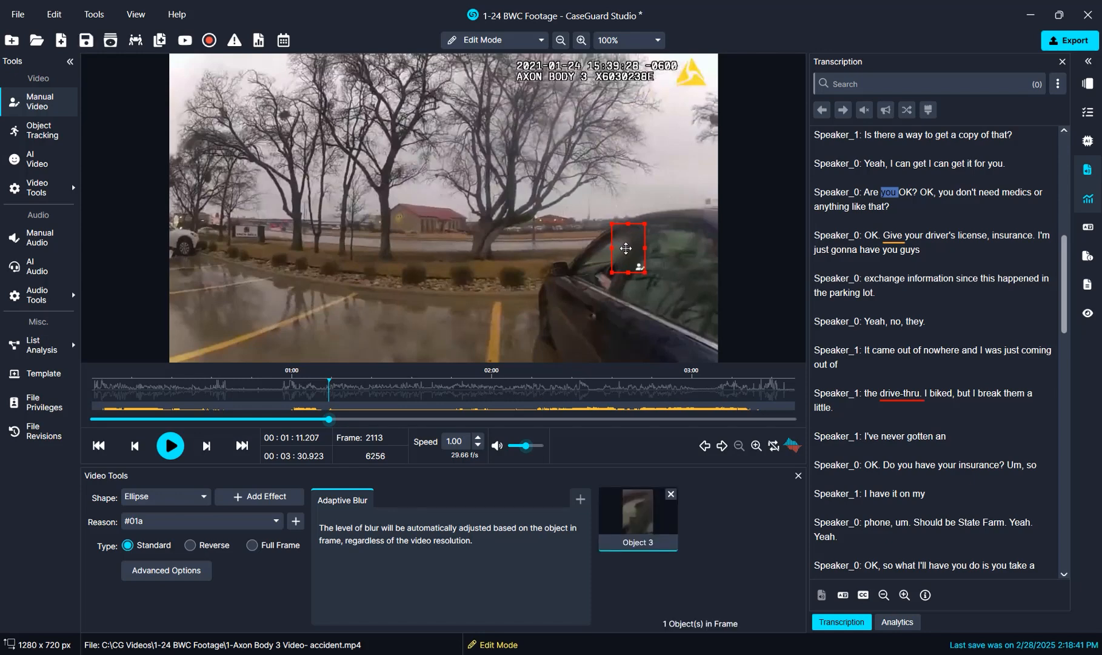
pyautogui.press('Right')
pyautogui.moveTo(626, 249); pyautogui.dragTo(625, 254)
pyautogui.press('Right')
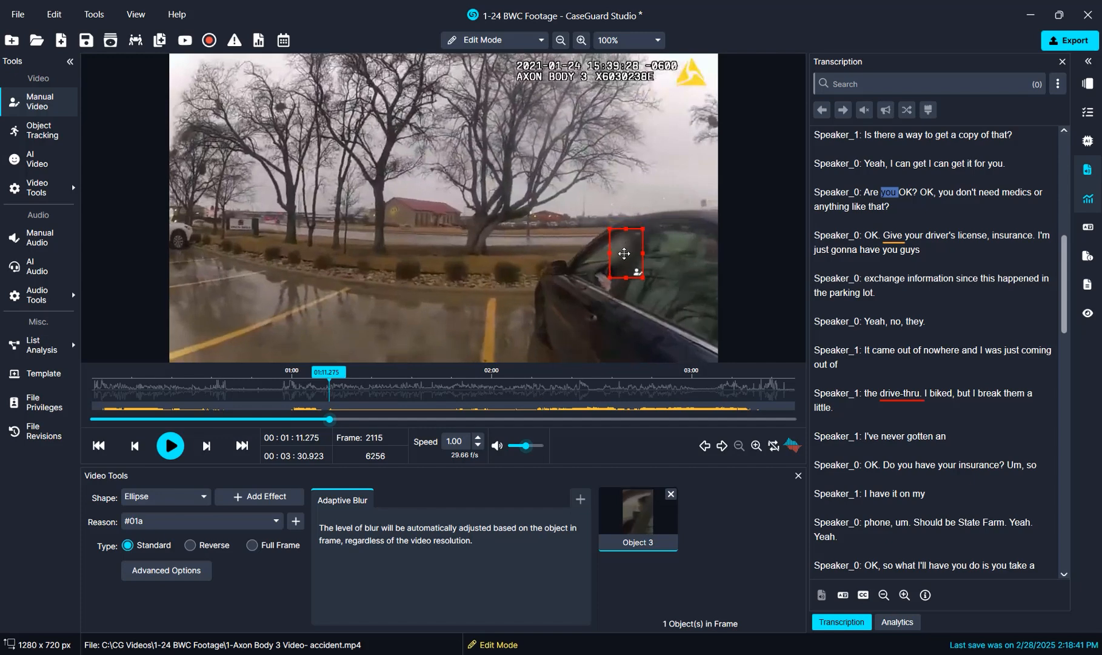
pyautogui.press('Right')
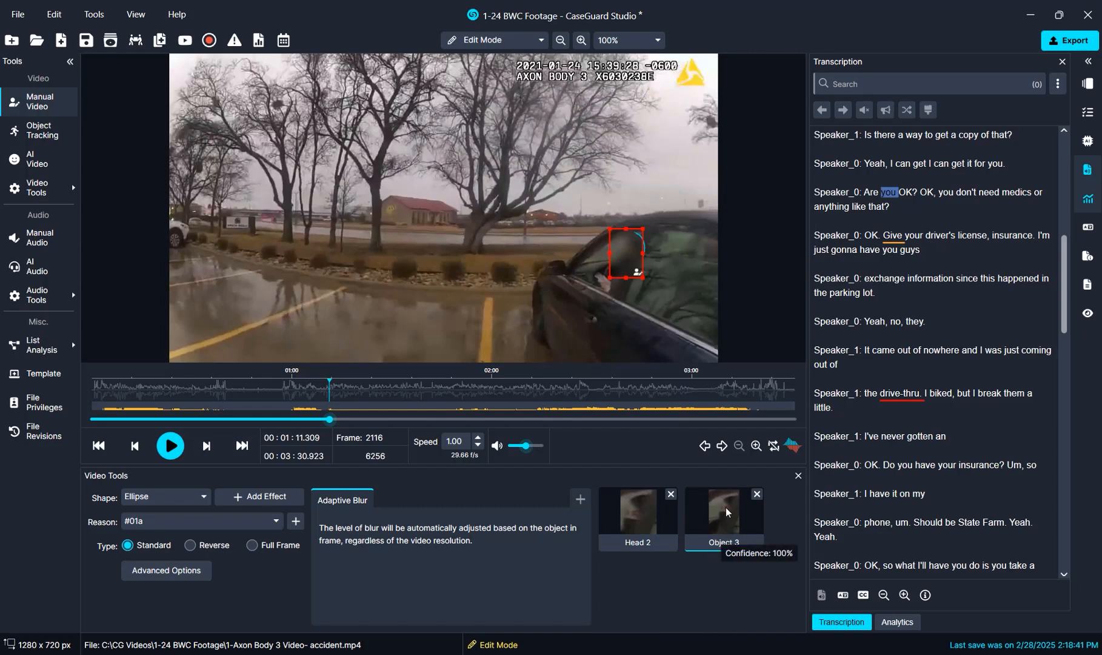
# - Delete the manual head redaction forward from frame 2116 and step back and forth through the neighbouring frames to check its coverage
pyautogui.rightClick(627, 267)
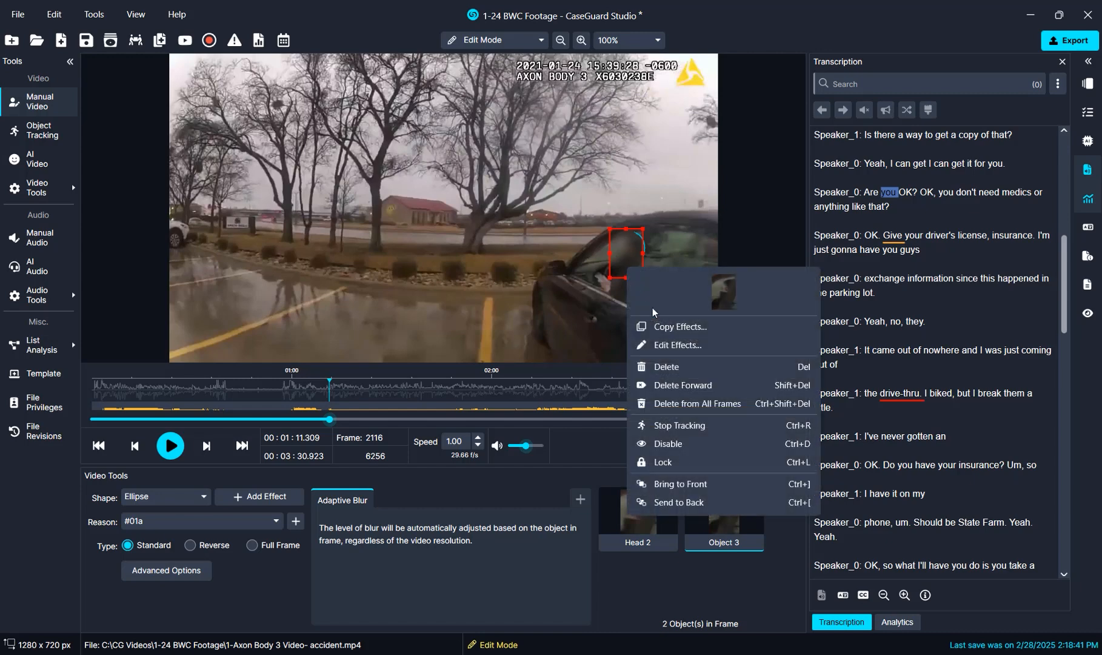
pyautogui.click(681, 387)
pyautogui.press('Left')
pyautogui.press('Left')
pyautogui.press('Left')
pyautogui.press('Left')
pyautogui.press('Left')
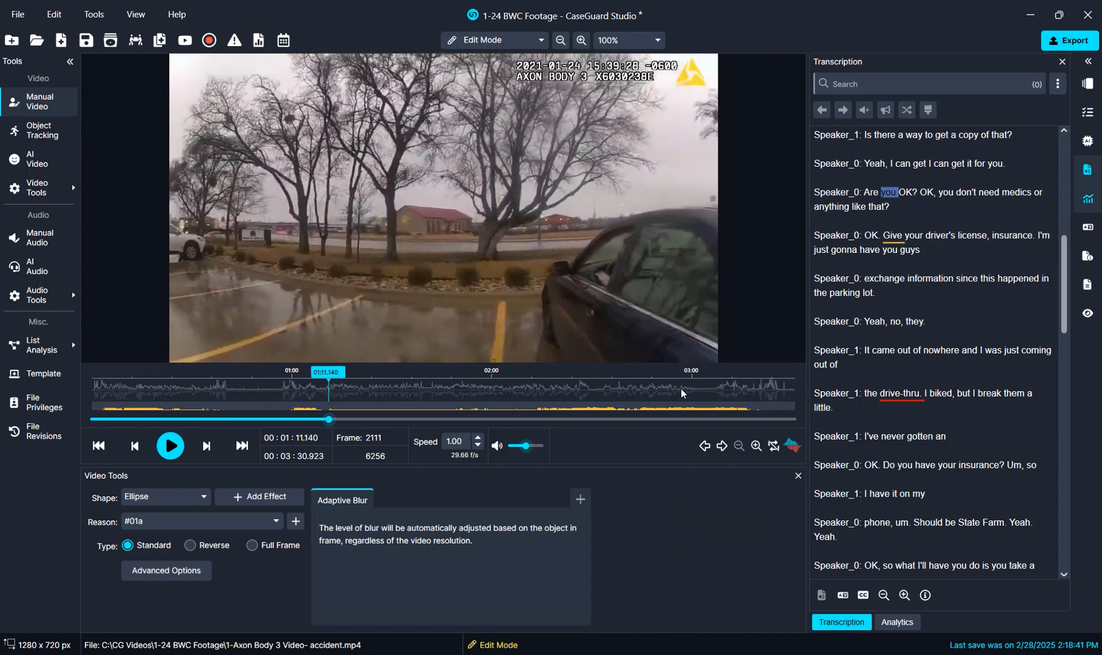
pyautogui.press('Right')
pyautogui.press('Right')
pyautogui.press('Right')
pyautogui.press('Right')
pyautogui.press('Right')
pyautogui.press('Right')
pyautogui.press('Left')
pyautogui.press('Left')
pyautogui.press('Left')
pyautogui.press('Left')
pyautogui.press('Left')
pyautogui.press('Left')
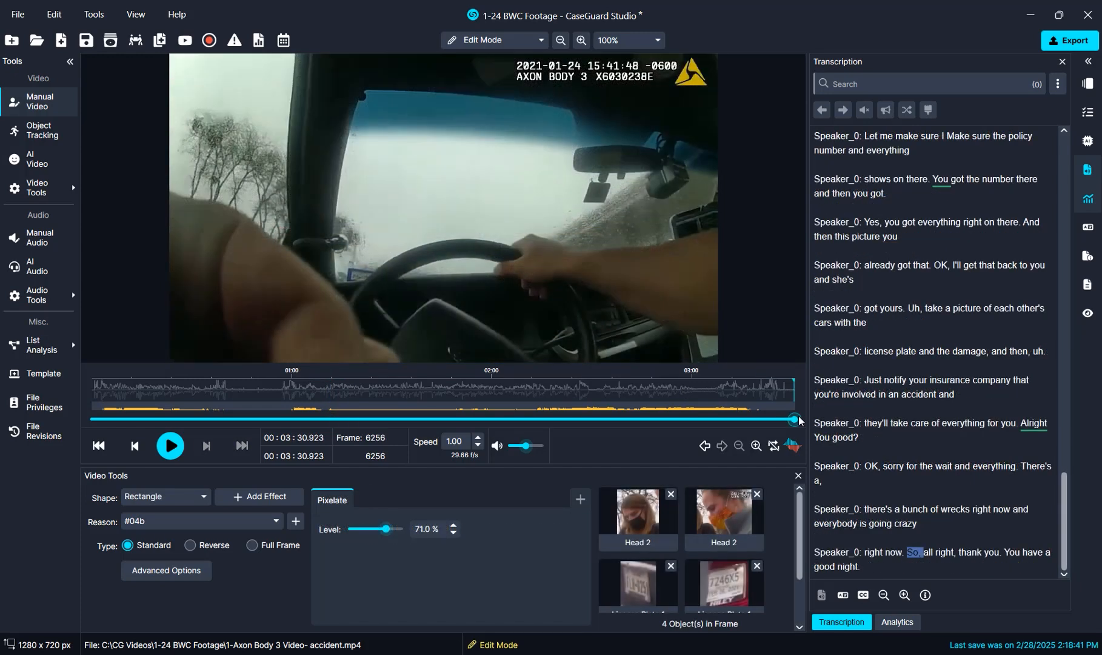
# - Export the redacted video as an .mp4 named 1-24-bwc-footage_Redacted
pyautogui.click(1060, 41)
pyautogui.moveTo(504, 293); pyautogui.dragTo(367, 288)
pyautogui.write('1-24-bwc-foot')
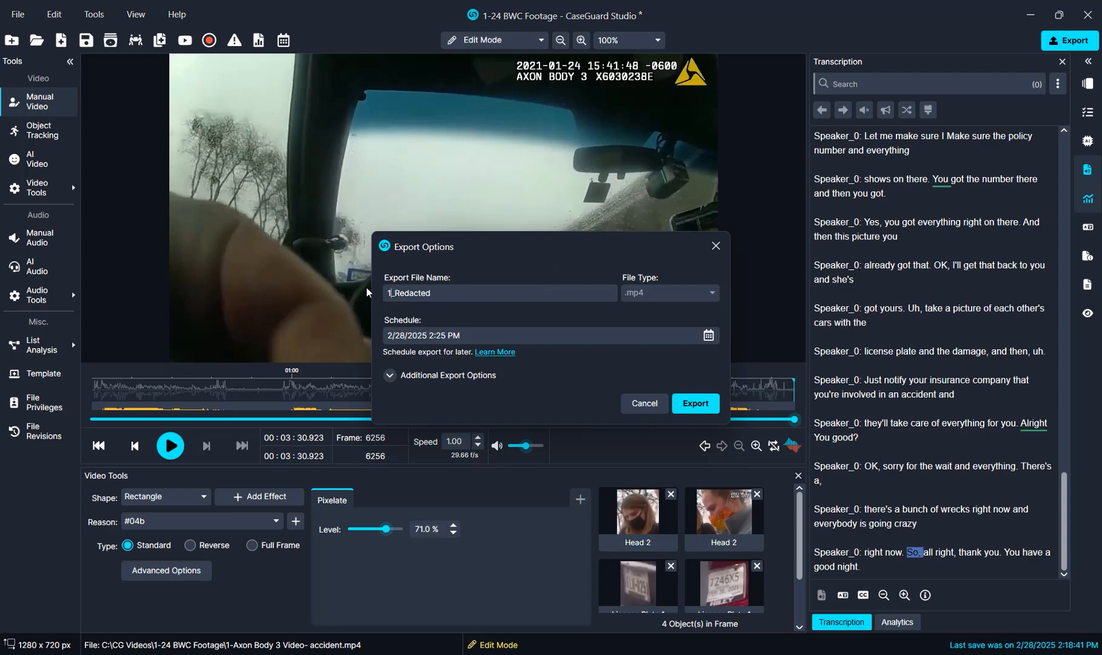
pyautogui.write('age')
pyautogui.click(695, 403)
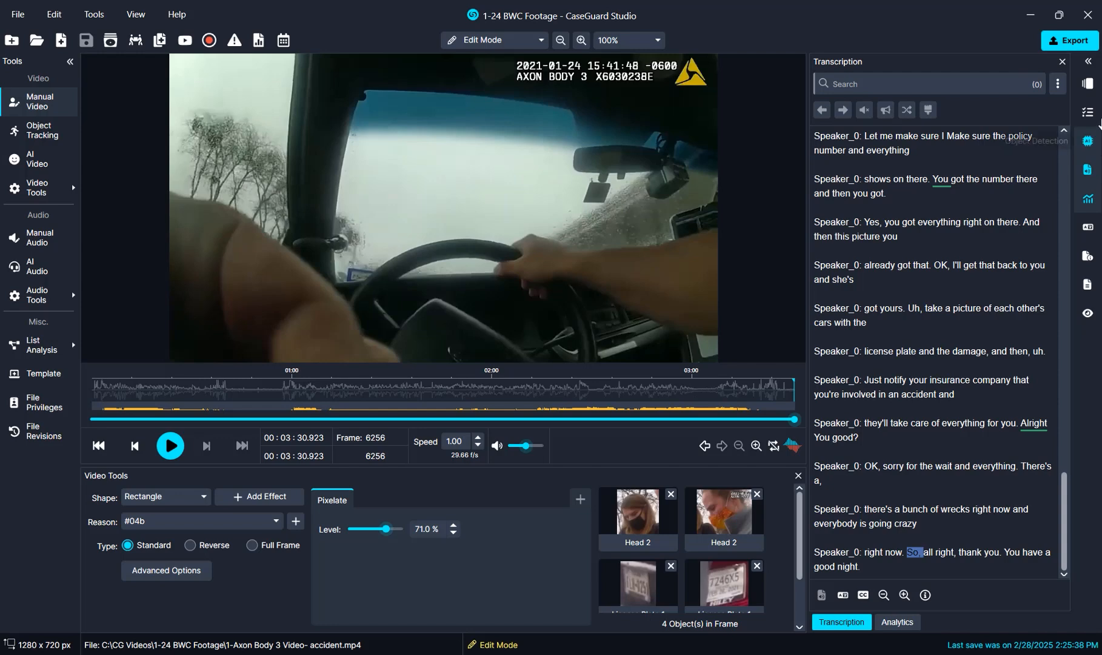
# - Open the exported redacted video from the project files, check the redactions up to about 30 seconds, and return to the start
pyautogui.click(1089, 85)
pyautogui.doubleClick(972, 123)
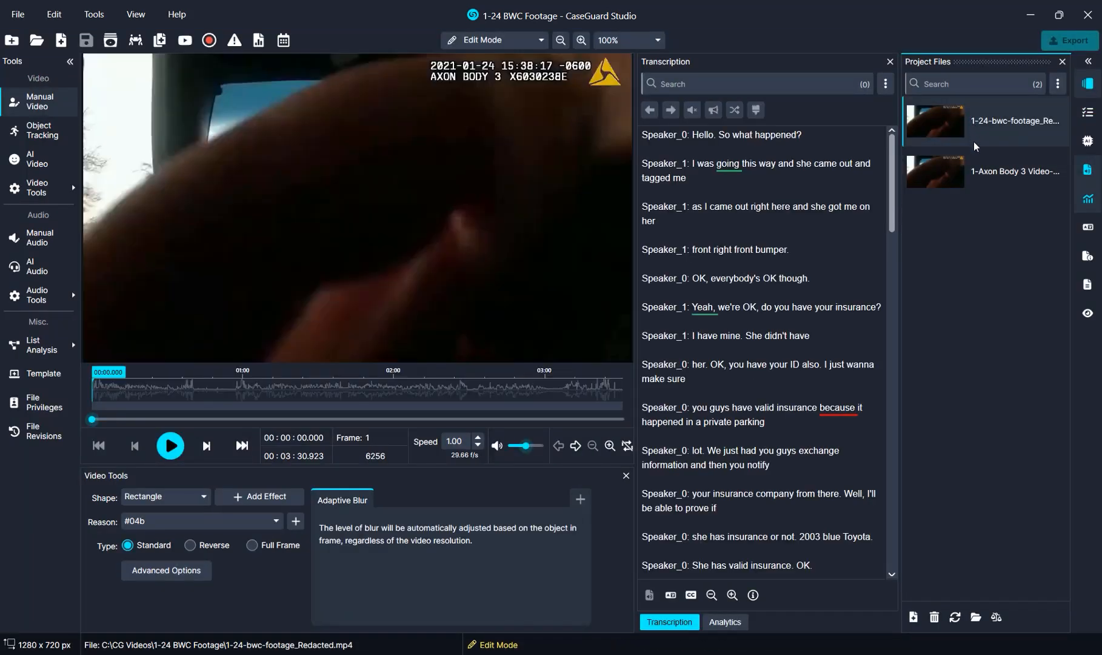
pyautogui.moveTo(91, 427); pyautogui.dragTo(162, 432)
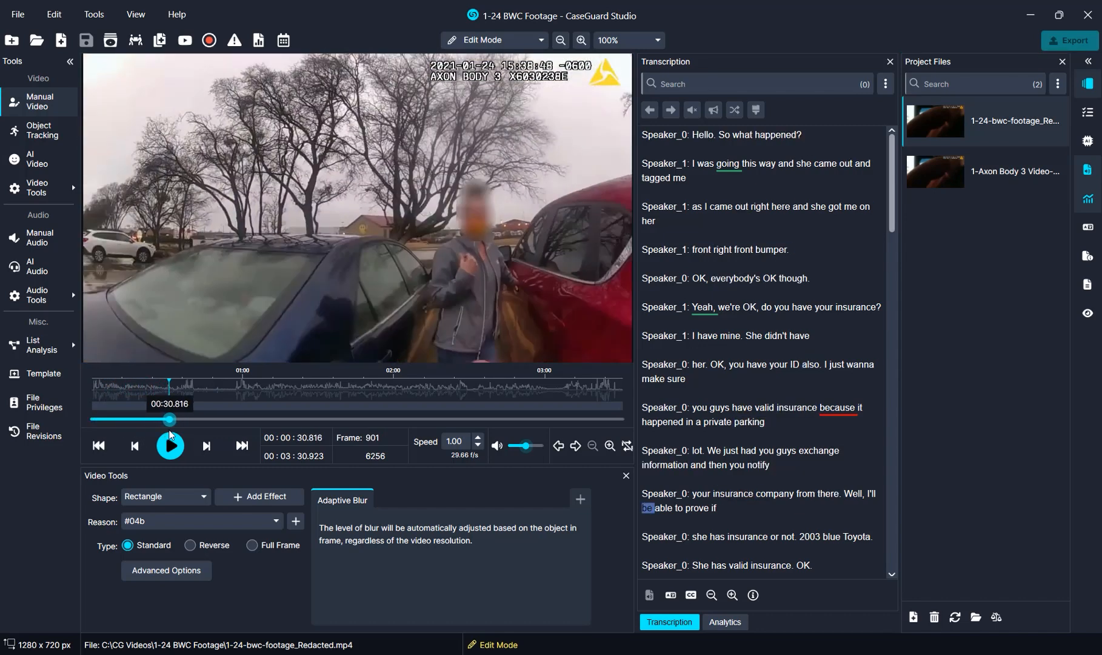
pyautogui.moveTo(161, 424); pyautogui.dragTo(92, 421)
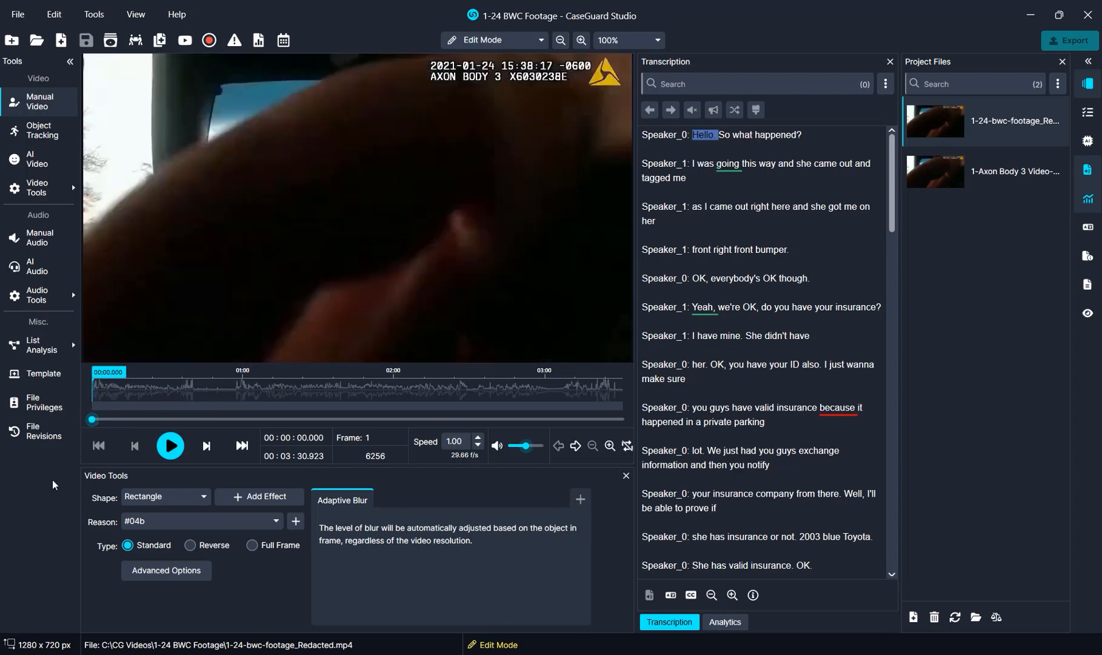